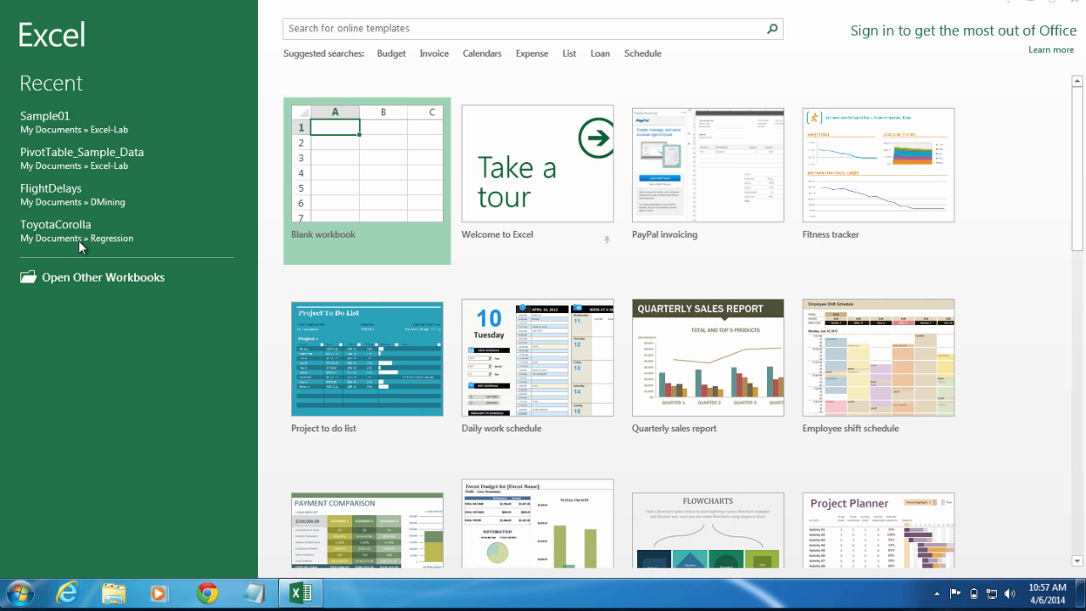
Step: Create a blank workbook and add a second worksheet to it
left_click(407, 204)
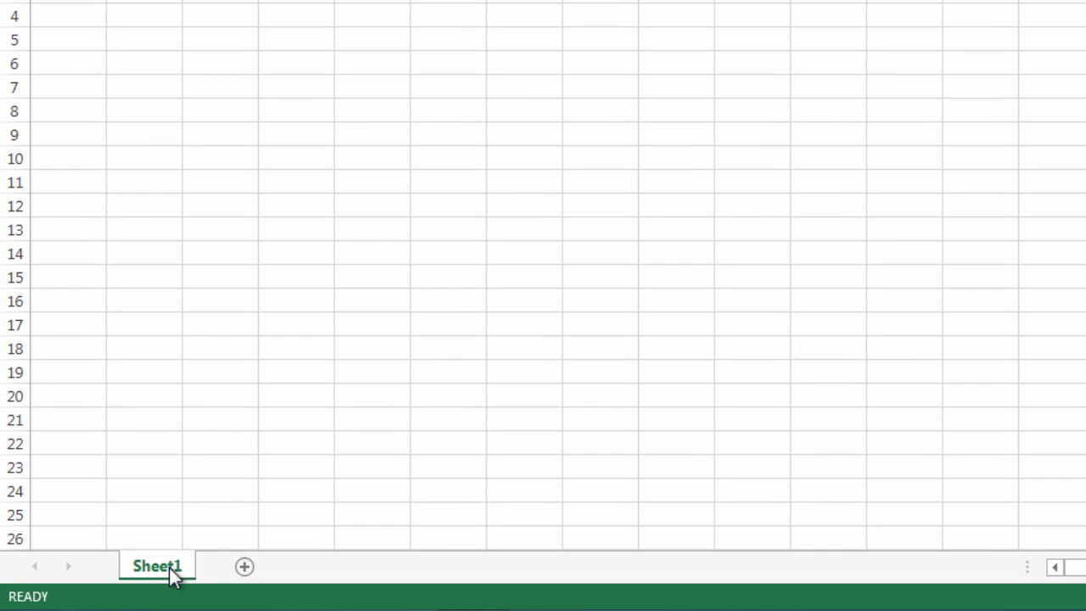
left_click(244, 566)
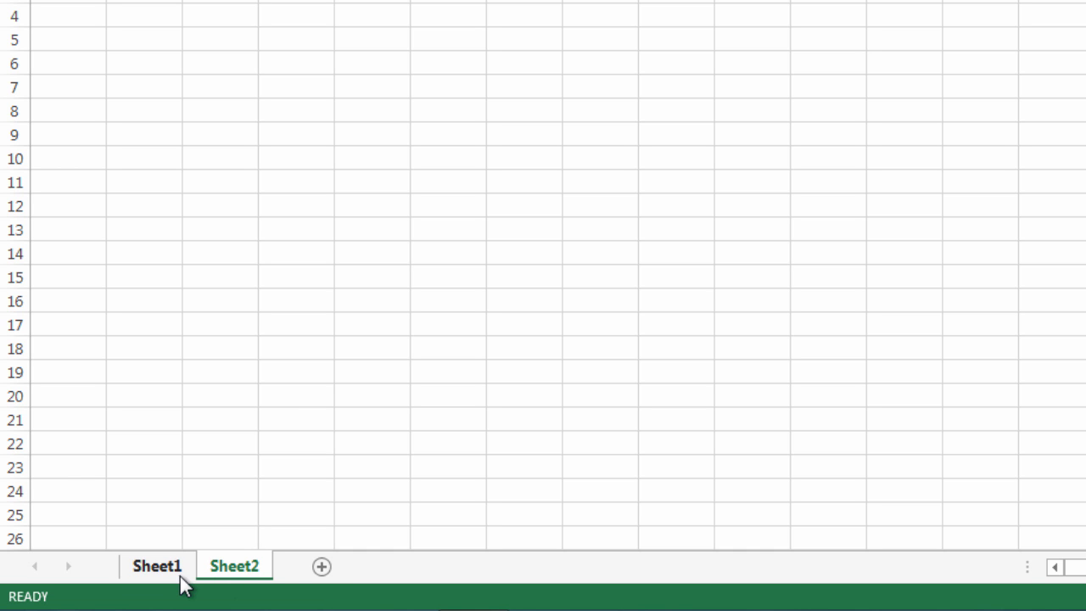
left_click(155, 574)
left_click(216, 573)
Step: Rename the first worksheet as Sample
left_click(159, 567)
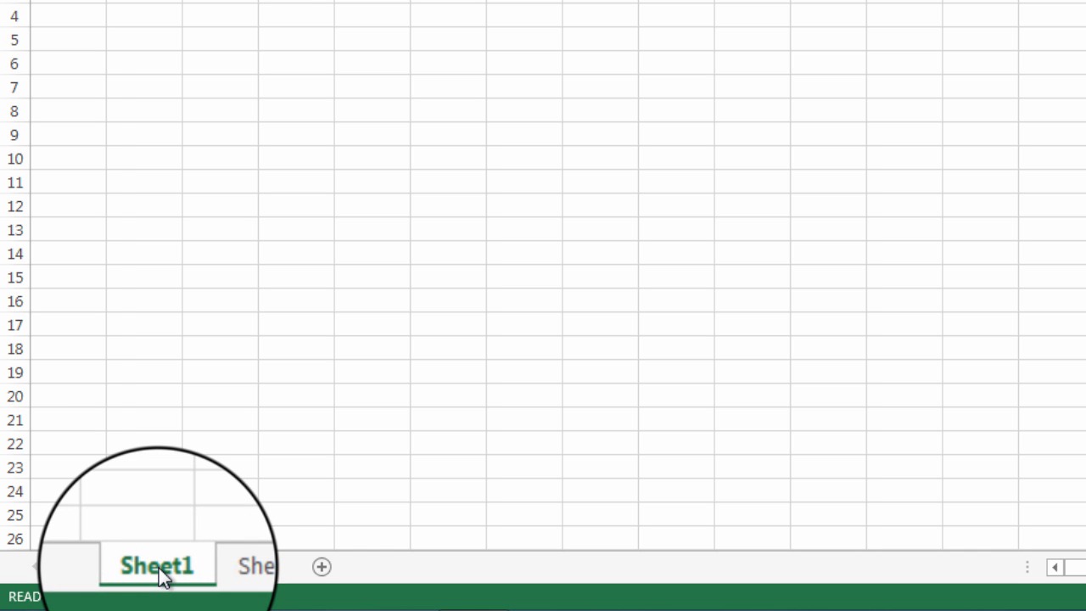
double_click(159, 568)
type("S")
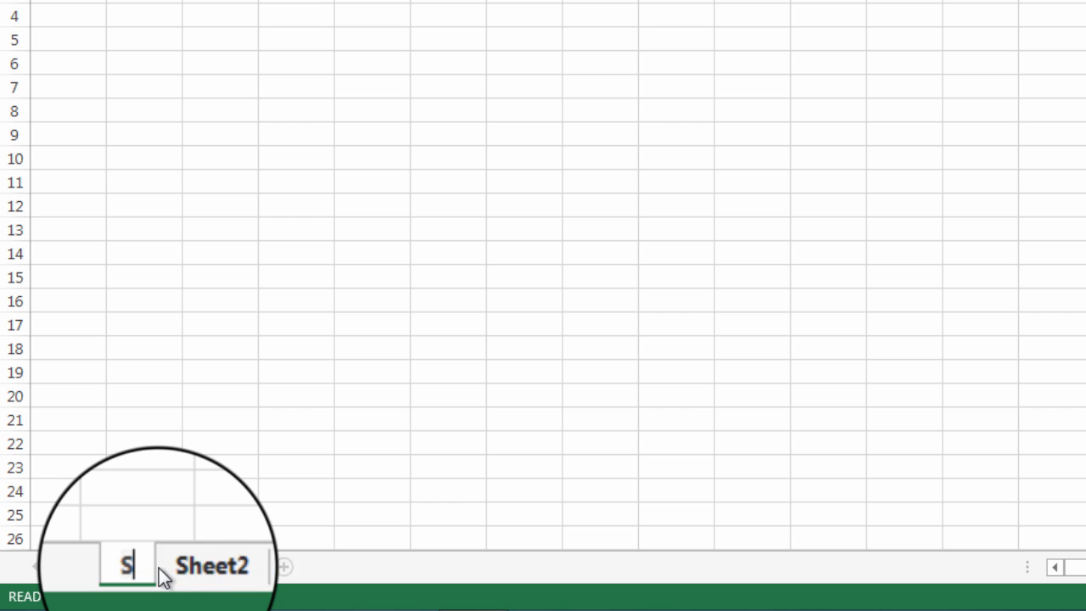
type("ample")
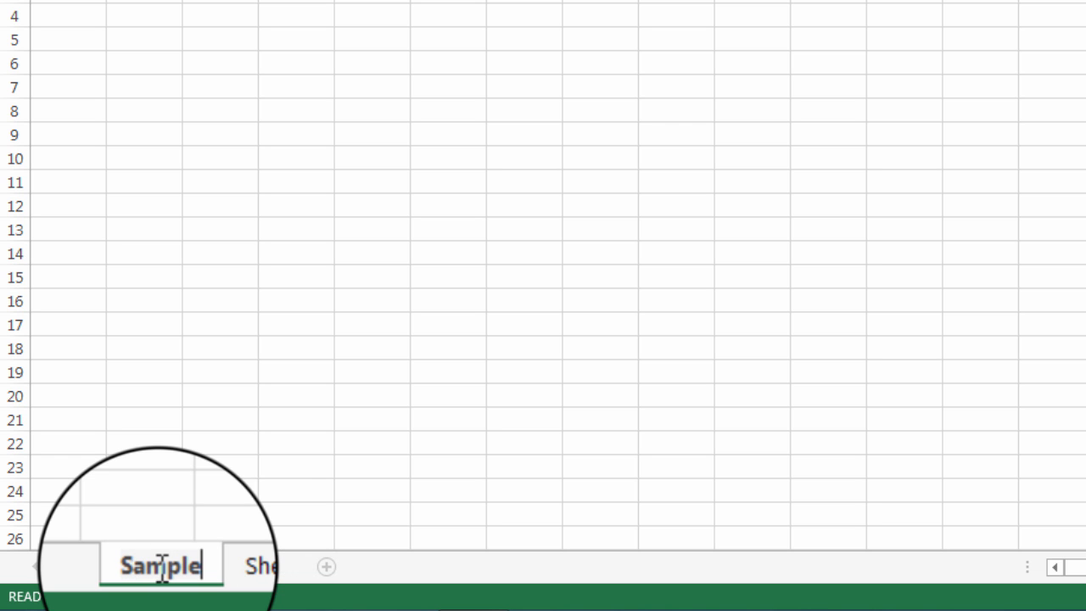
key("Return")
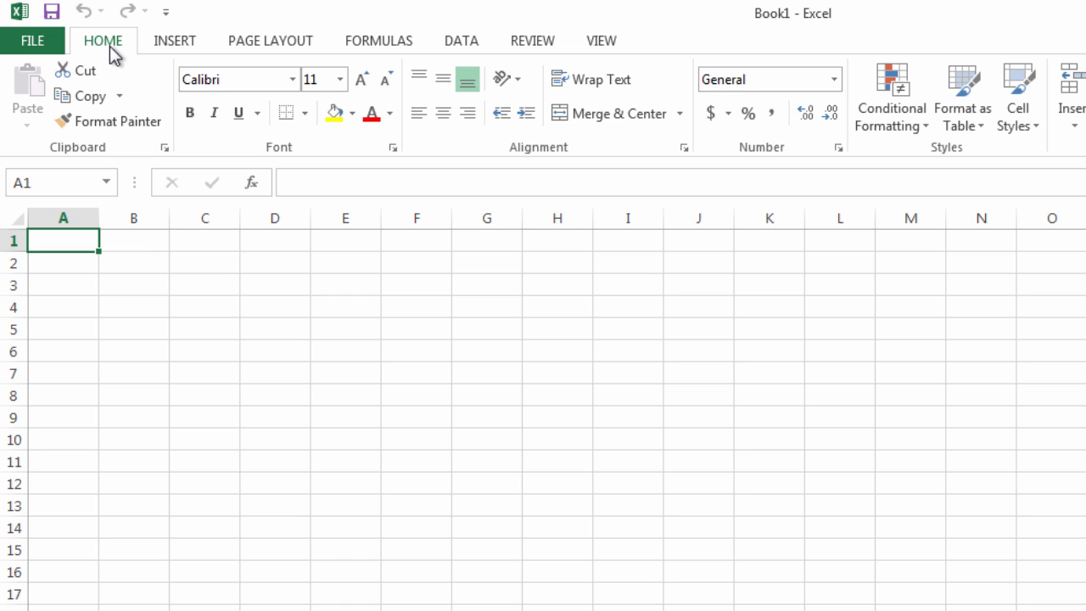
Step: Examine the Insert, Page Layout, Formulas, Data, Review and View command sets, then return to the Home commands
left_click(166, 51)
left_click(120, 49)
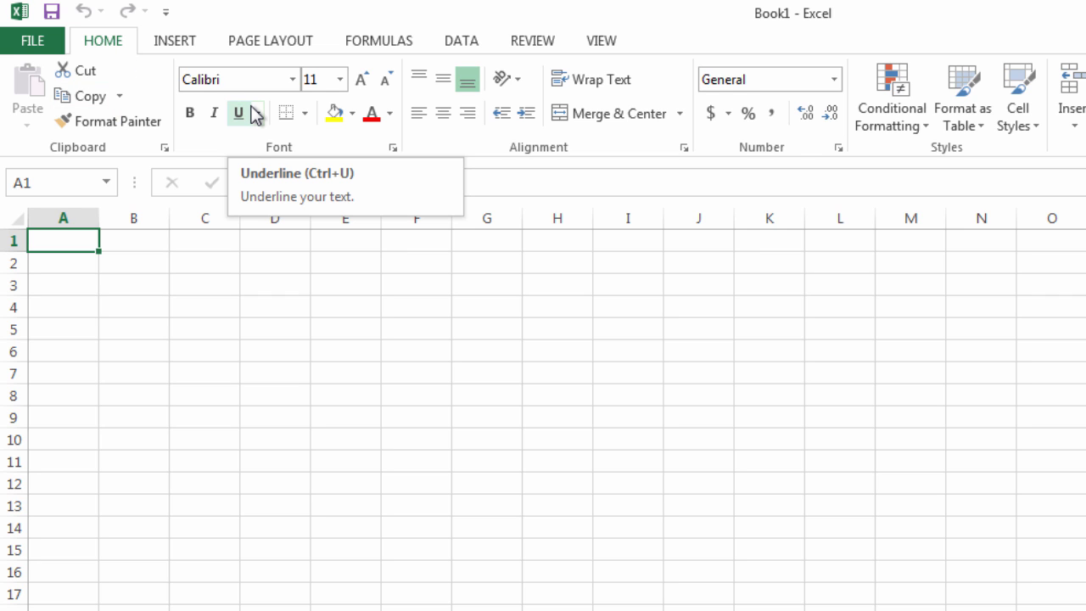
left_click(174, 51)
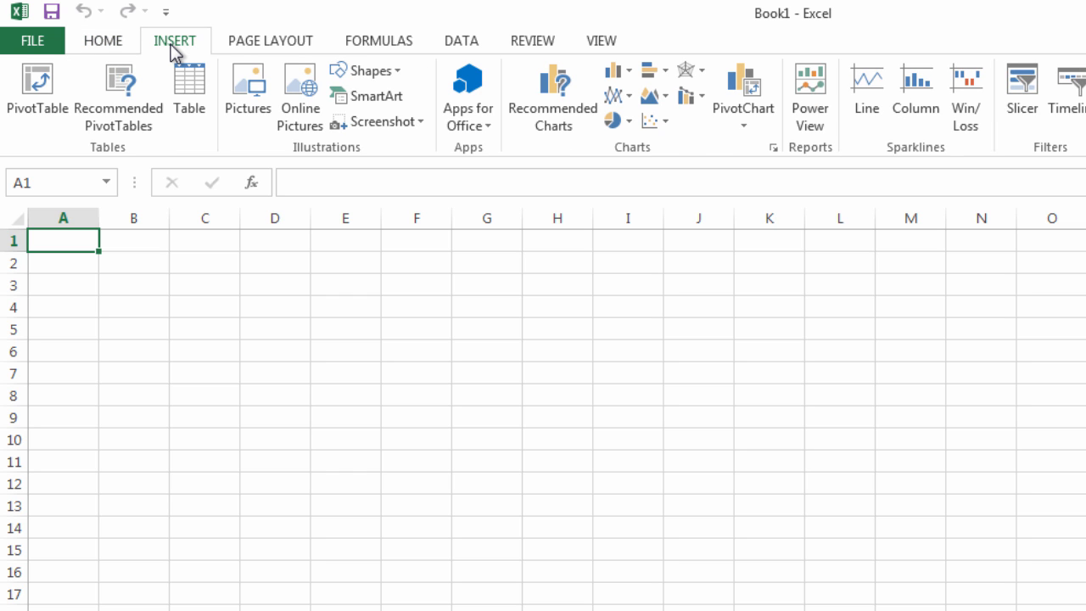
left_click(239, 49)
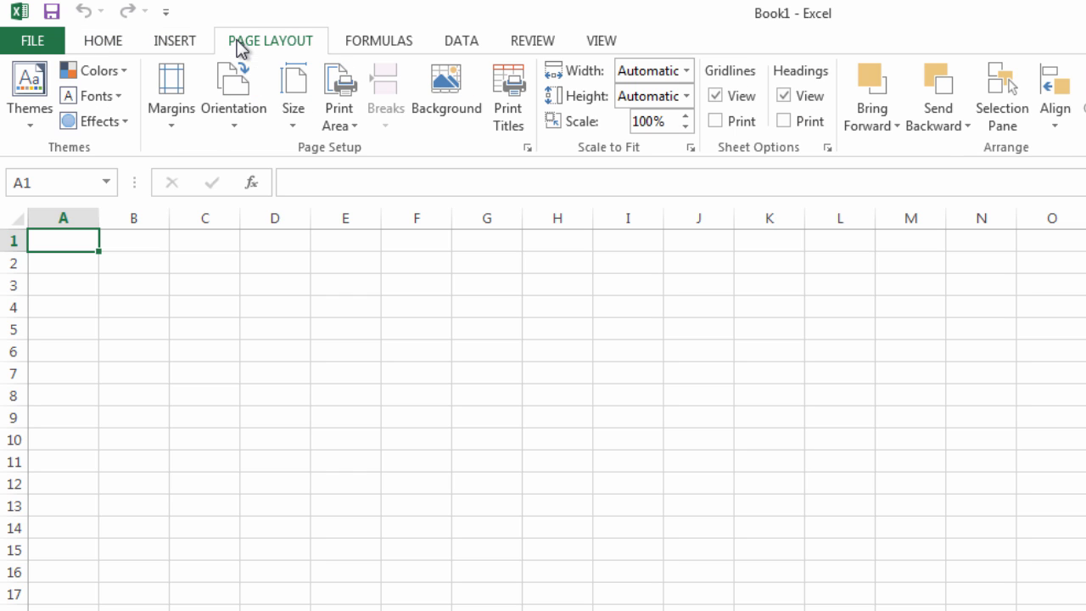
left_click(360, 46)
left_click(466, 44)
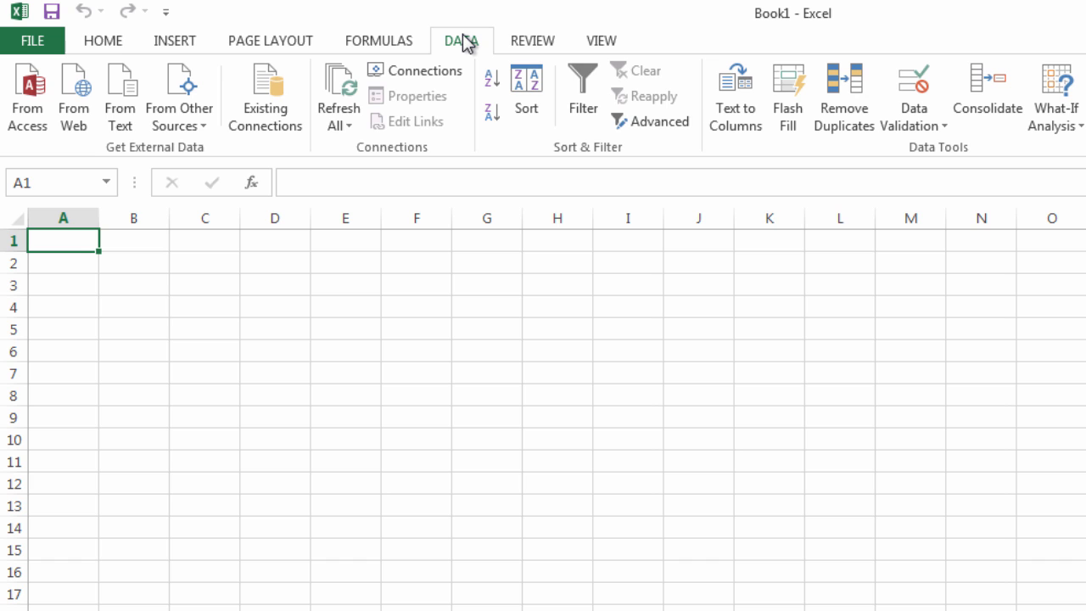
left_click(528, 49)
left_click(601, 51)
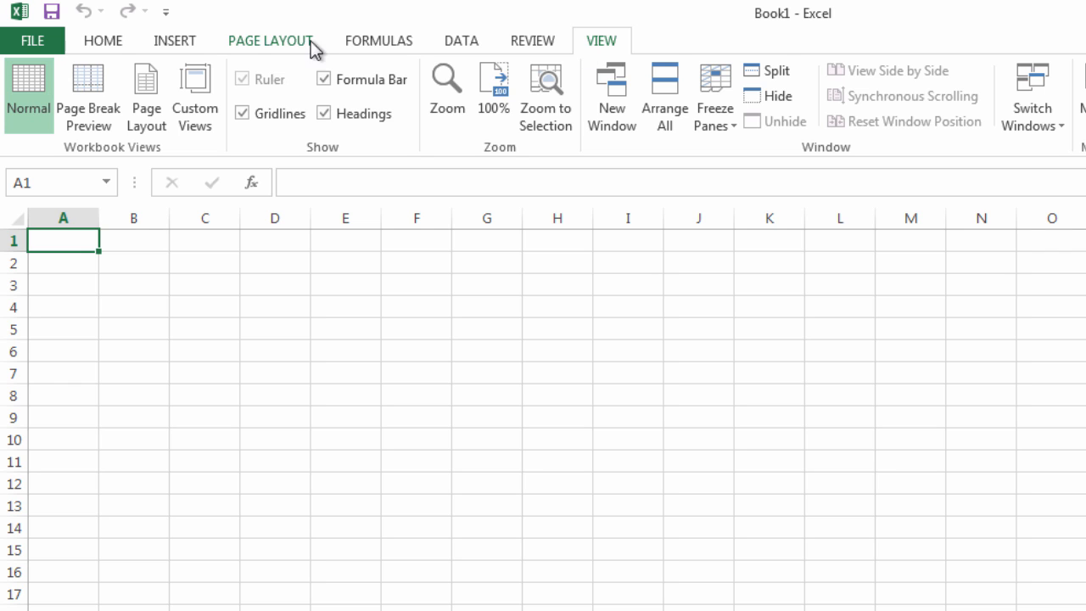
left_click(115, 44)
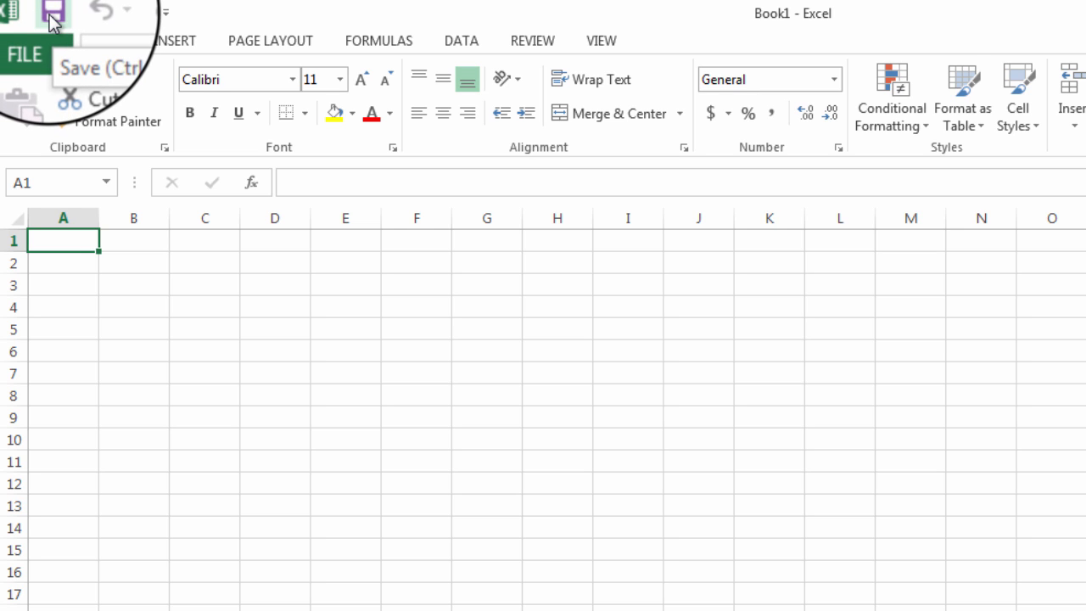
Step: Add the Print Preview and Print command and the Create Chart command to the Quick Access Toolbar for all documents
left_click(167, 11)
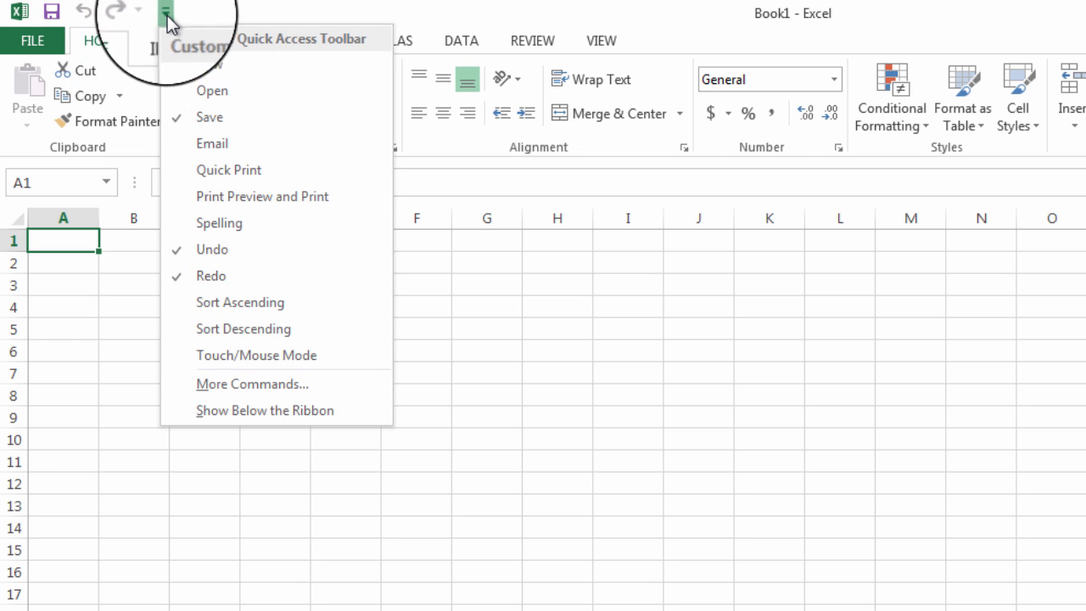
left_click(289, 196)
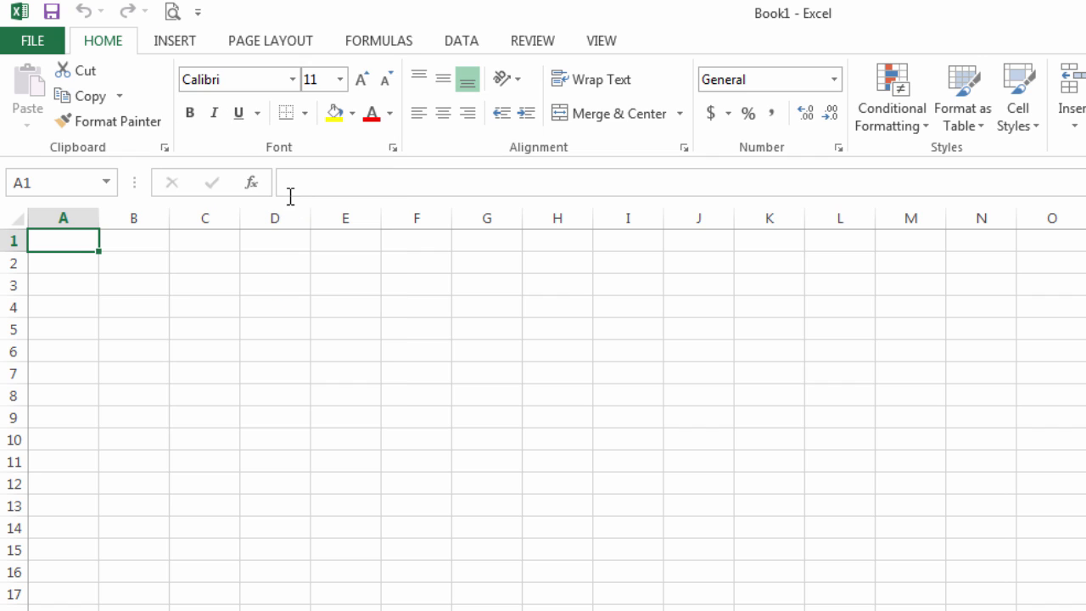
left_click(198, 12)
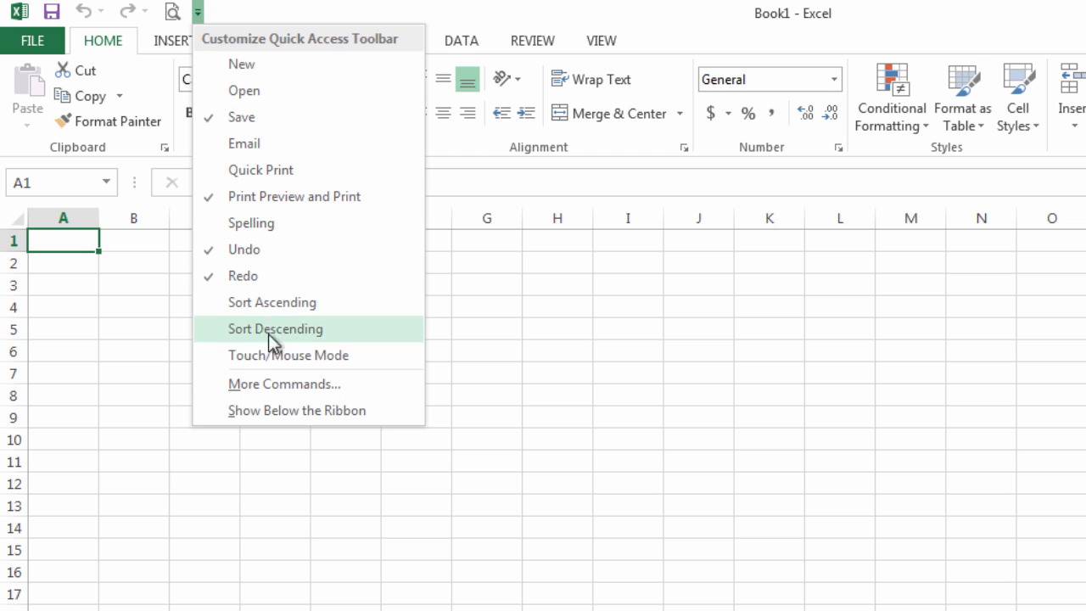
left_click(271, 384)
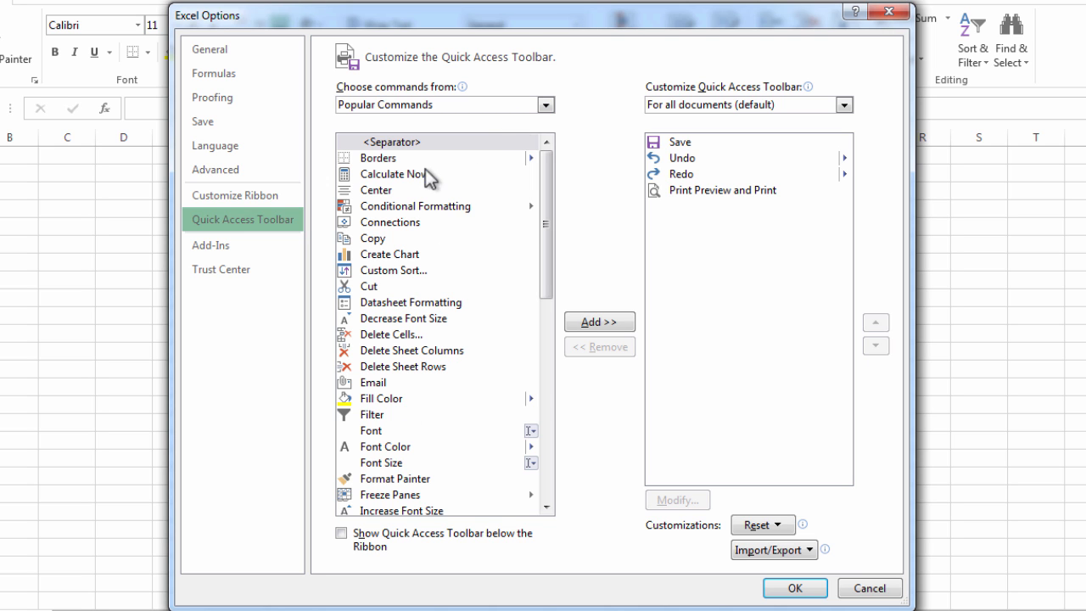
left_click(547, 105)
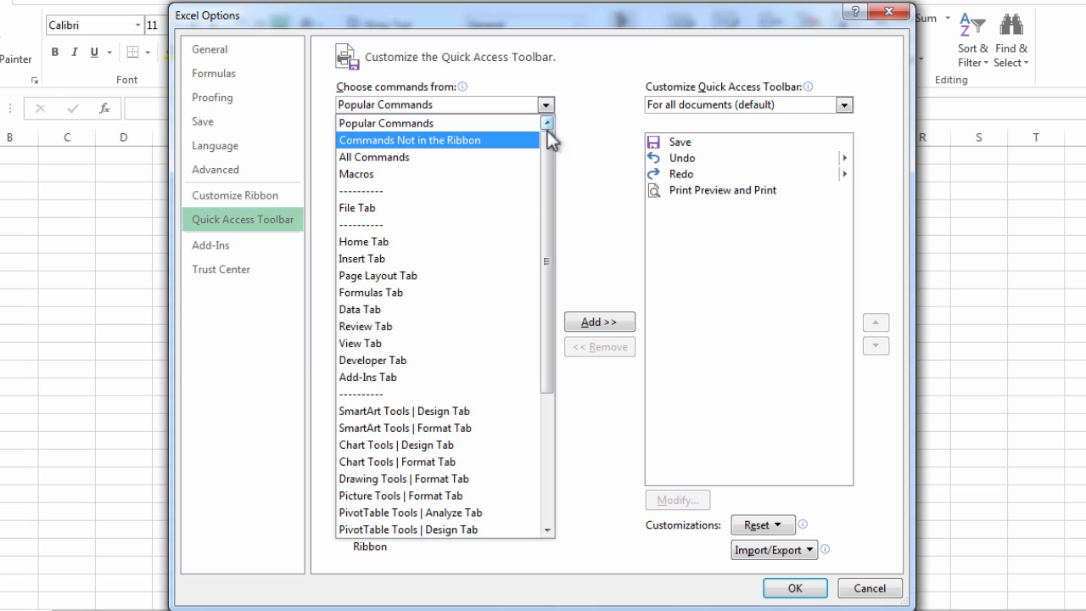
left_click(585, 81)
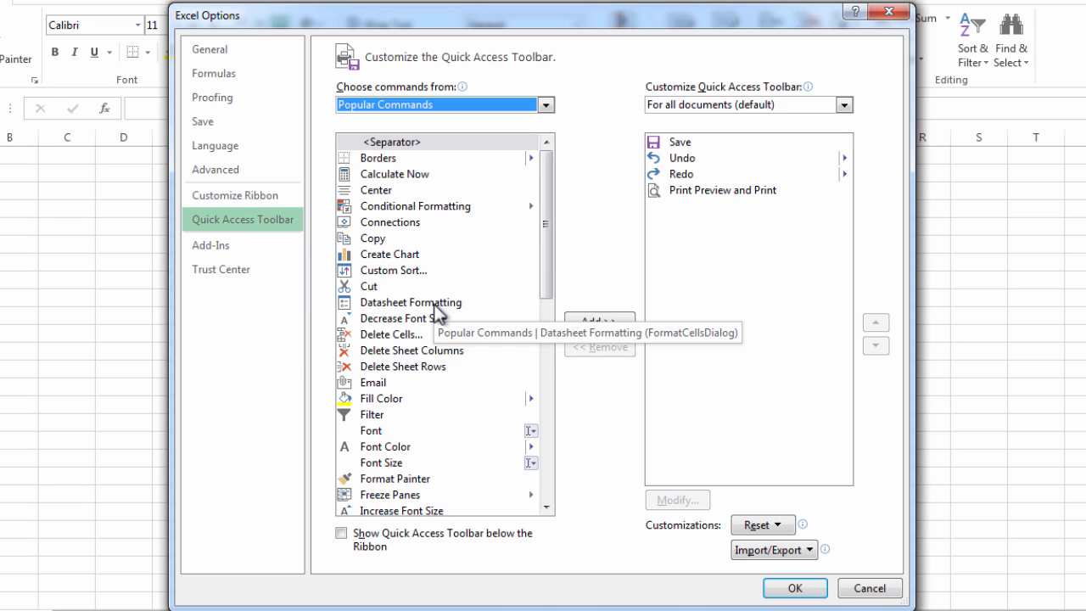
left_click(417, 259)
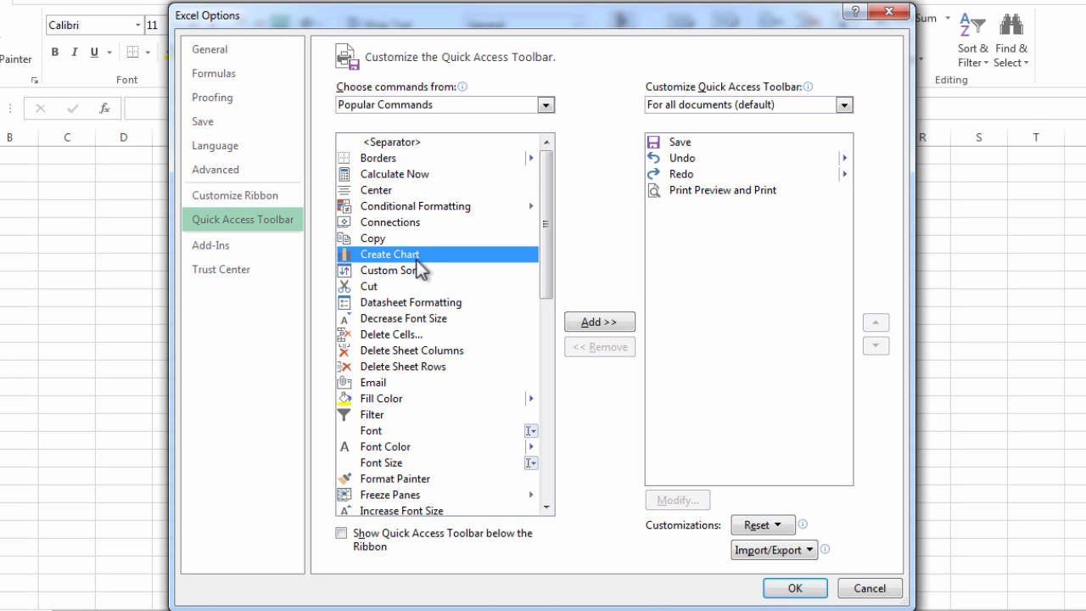
left_click(603, 322)
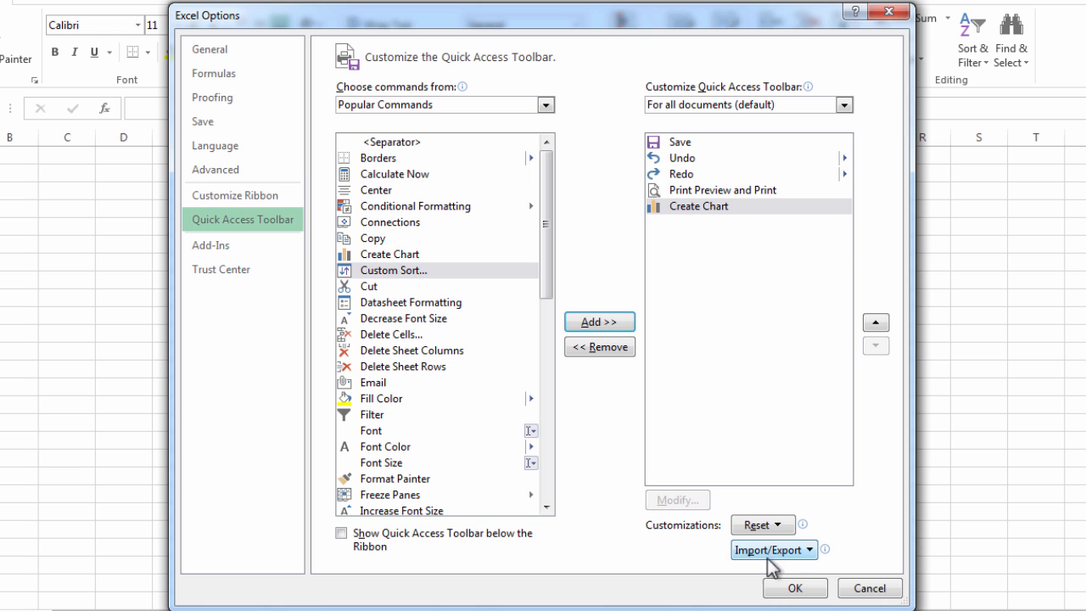
left_click(794, 587)
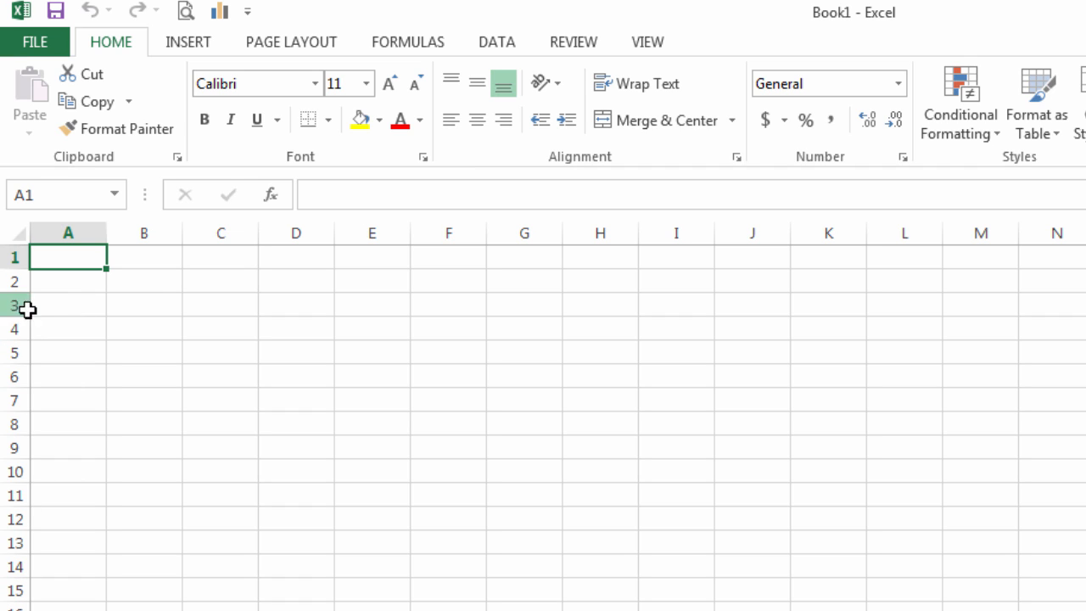
Step: Enter a person's full name in cell C3
left_click(154, 286)
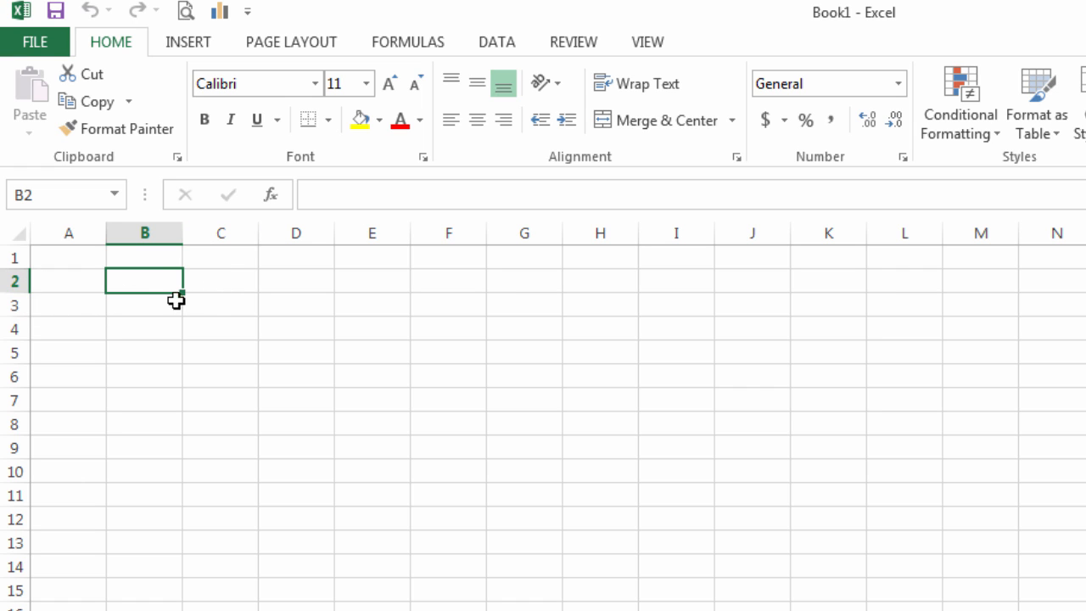
left_click(204, 297)
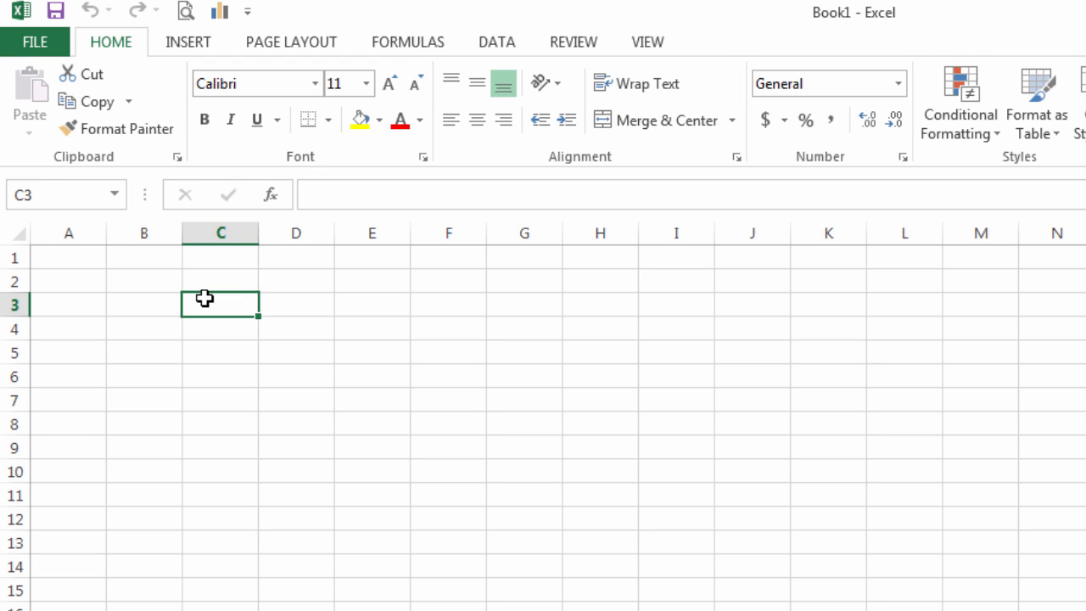
type("Jane Guth")
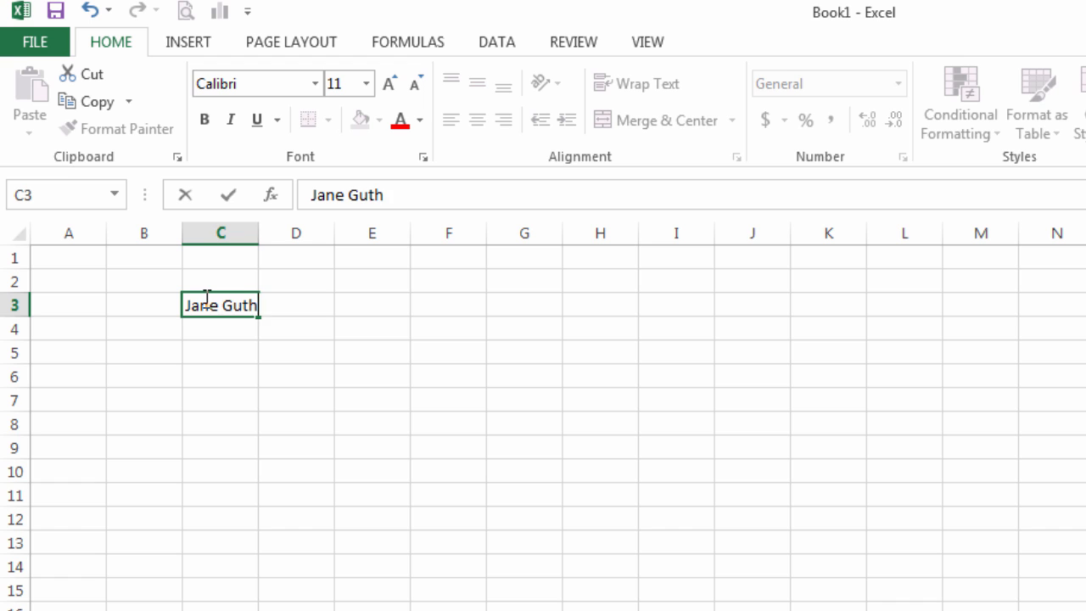
type("rie")
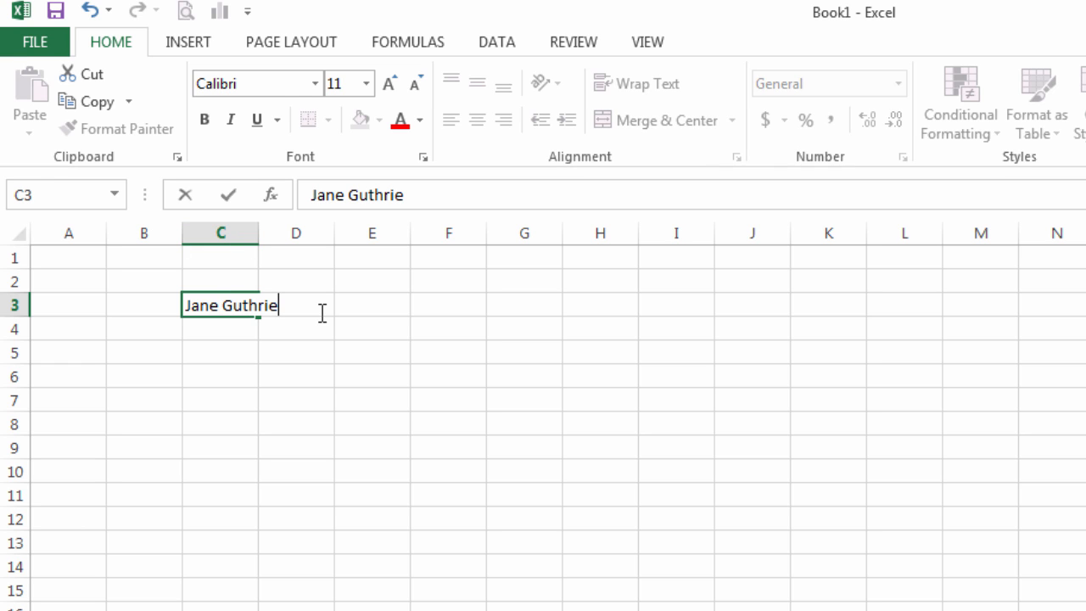
key("Return")
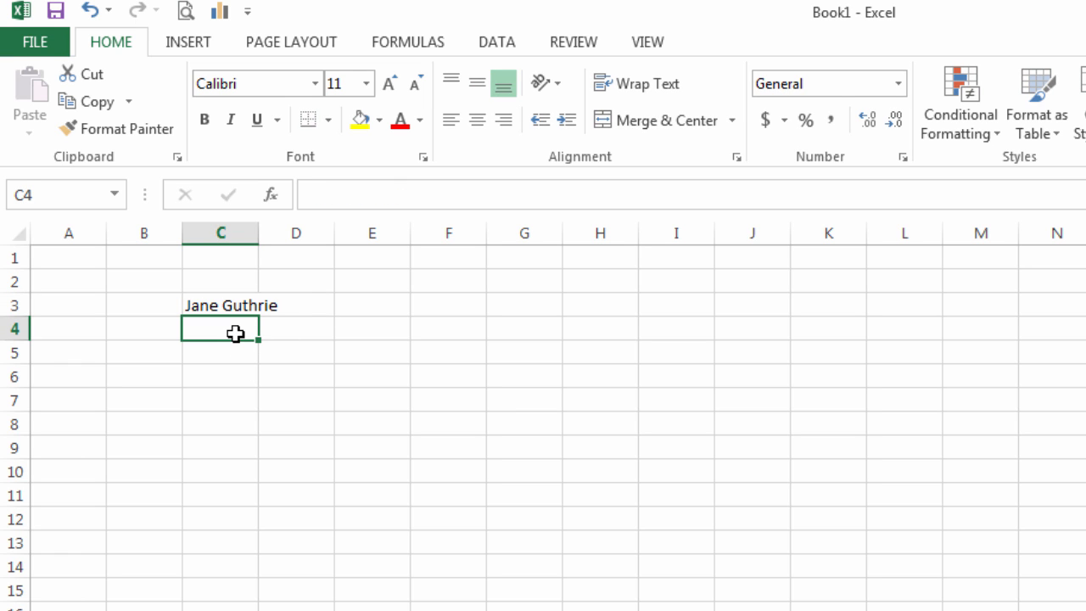
Step: Enter a second person's full name in the adjacent cell D3
left_click(298, 304)
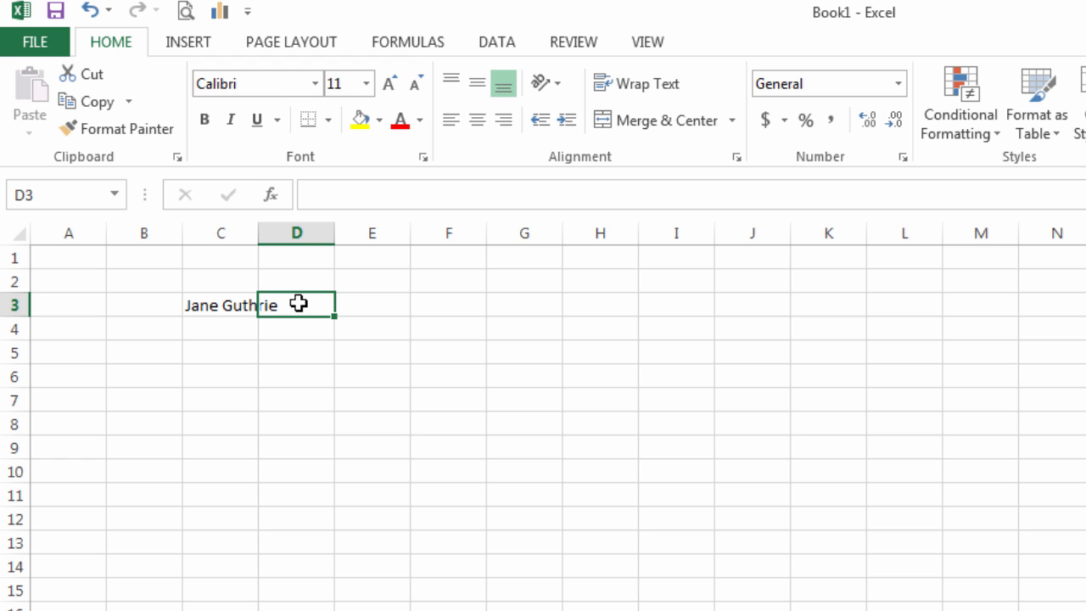
type("Jane Doe")
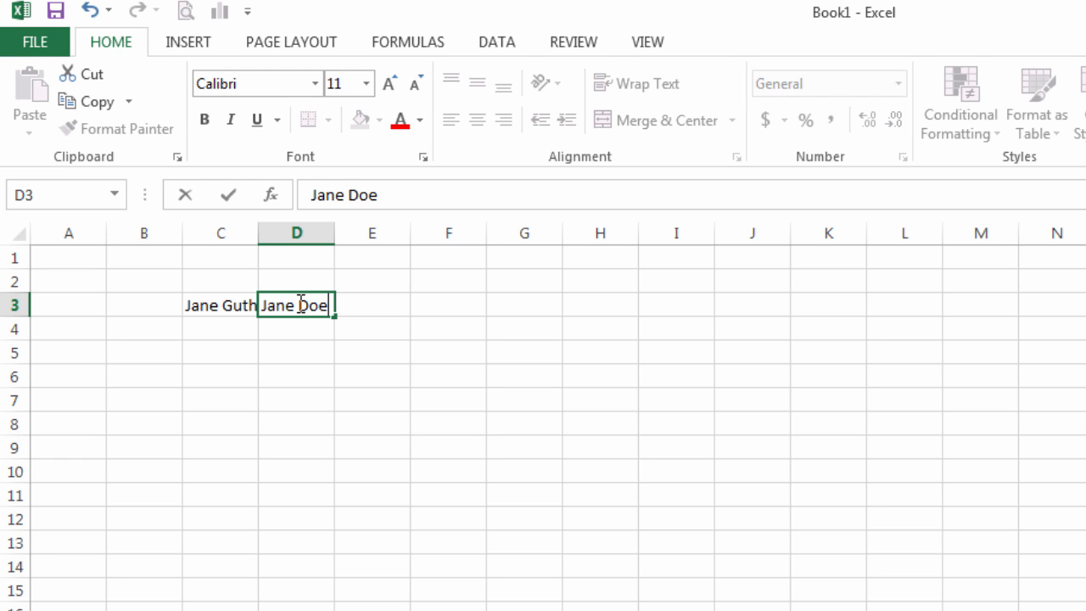
key("Return")
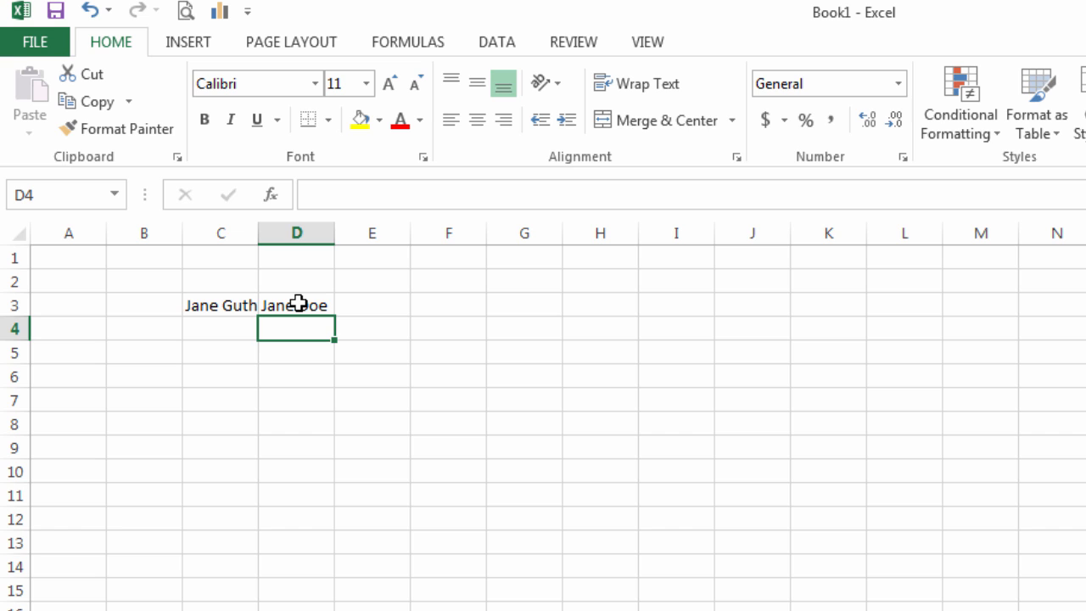
Step: Check the full contents of cell C3 and autofit the width of column C to its text
left_click(242, 306)
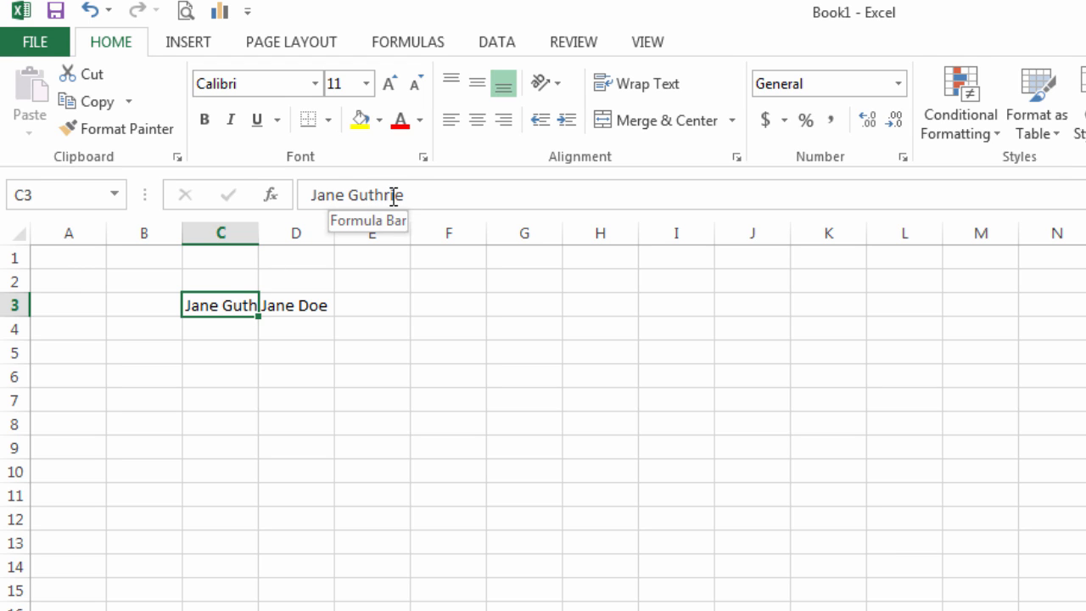
left_click(419, 192)
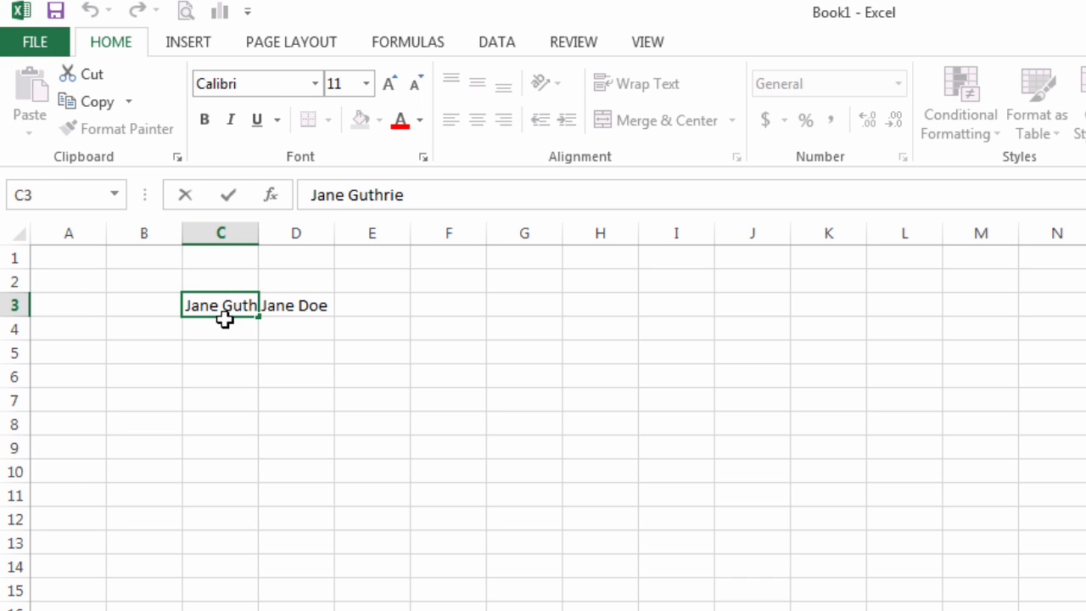
left_click(257, 232)
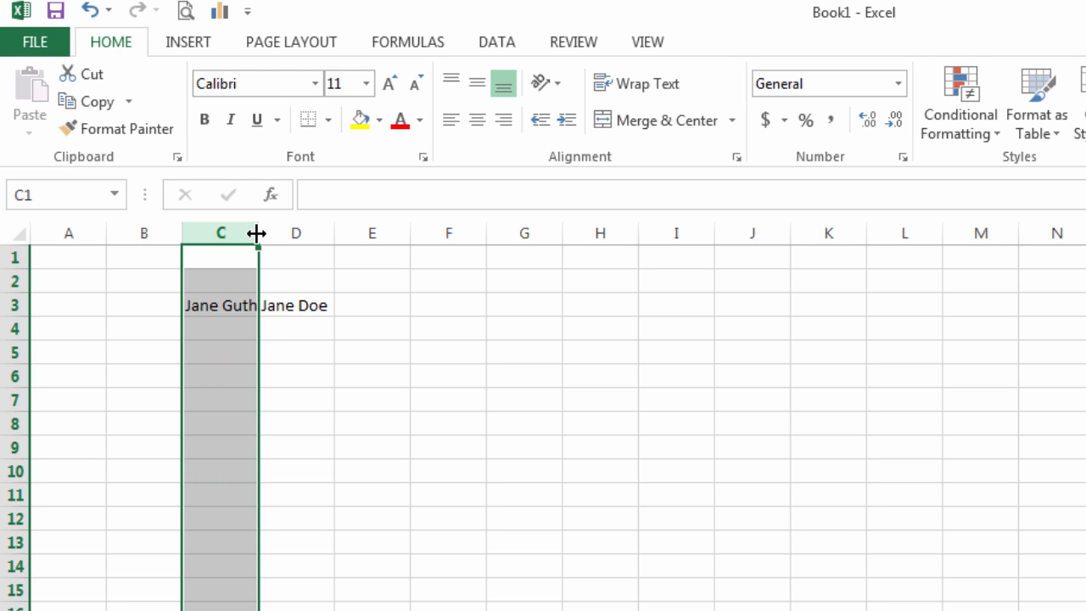
mouse_move(257, 234)
left_mouse_down()
mouse_move(333, 226)
mouse_move(254, 226)
left_mouse_up()
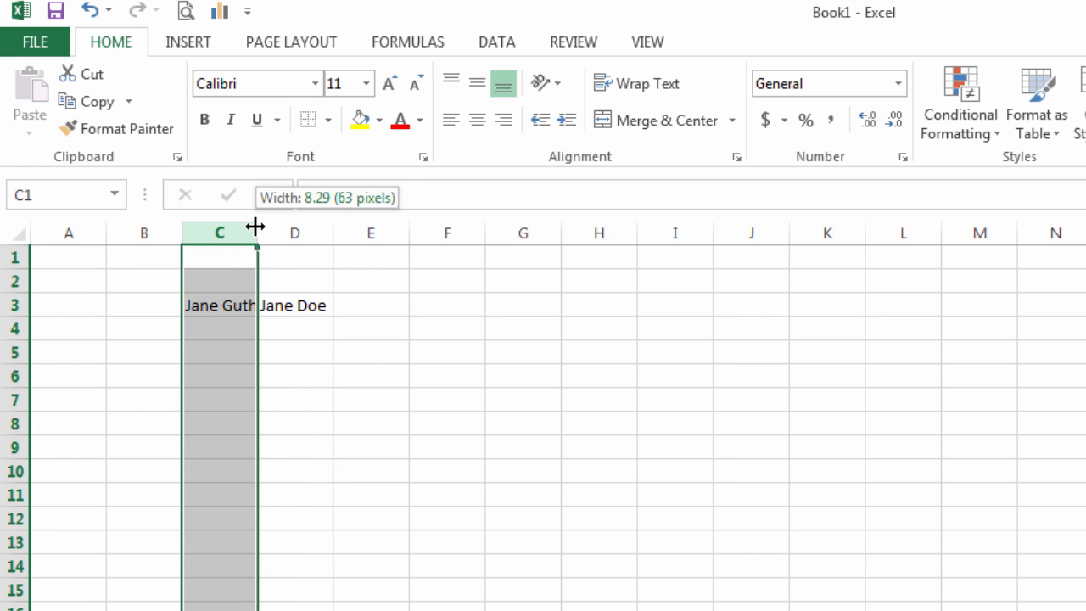
double_click(255, 225)
left_click(260, 302)
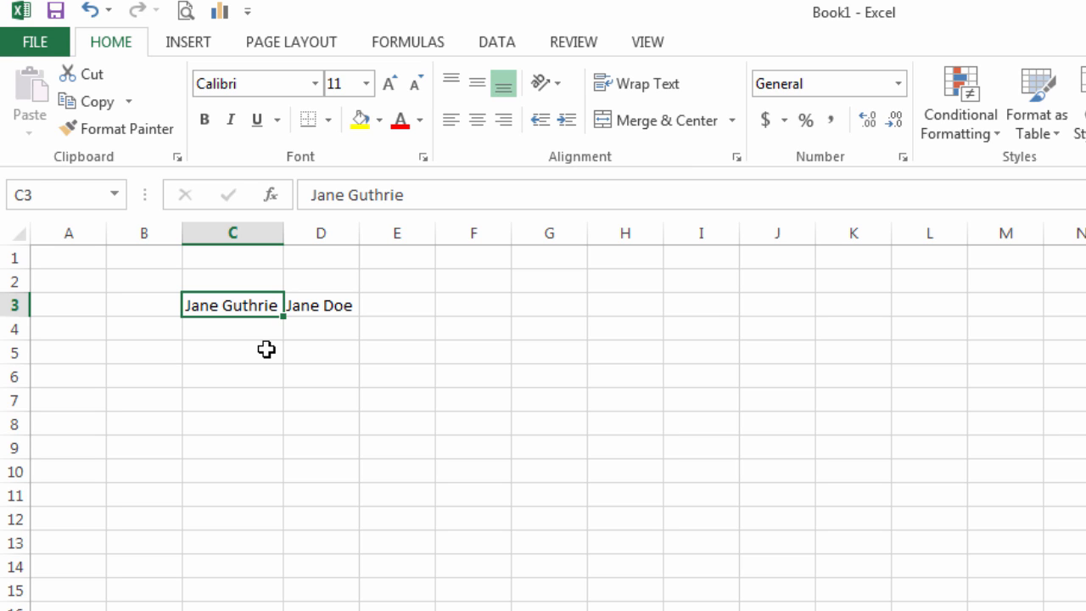
left_click(267, 349)
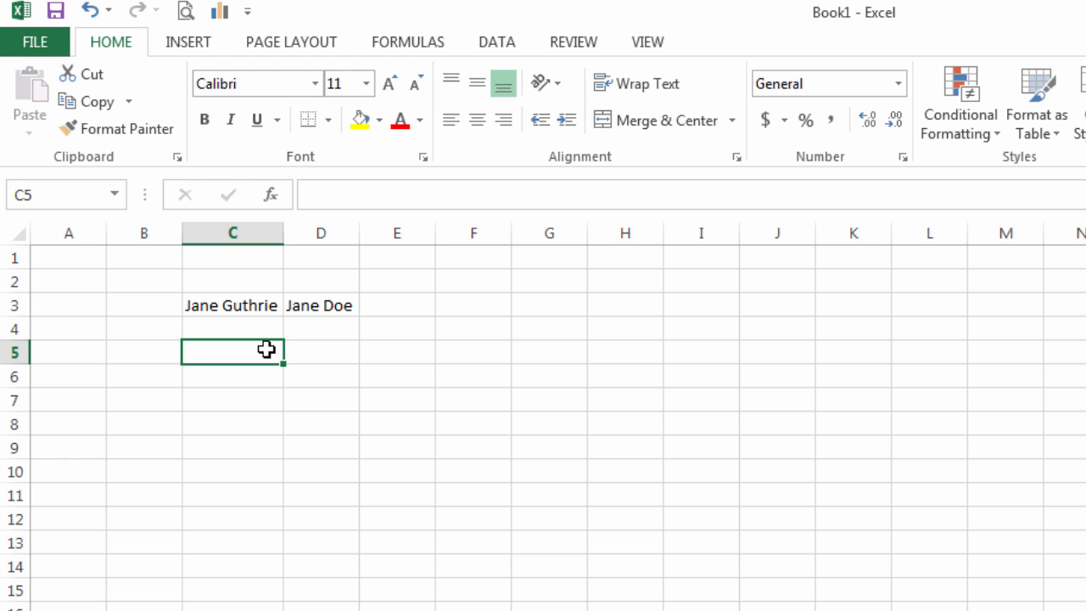
Step: Enter the numbers 1, 2 and 3 in cells C5, C6 and C7
type("1")
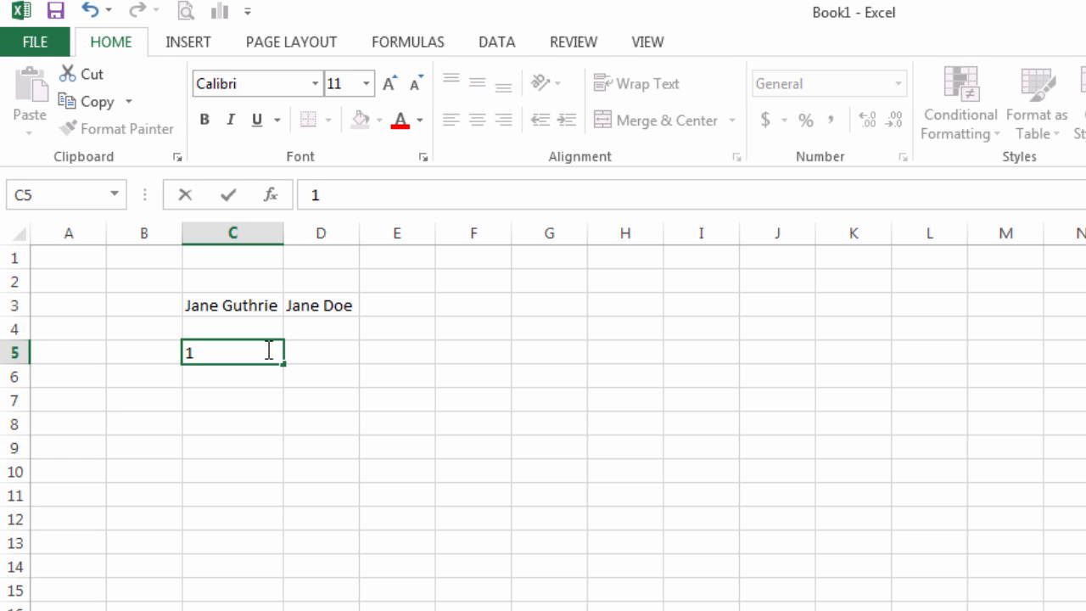
key("Return")
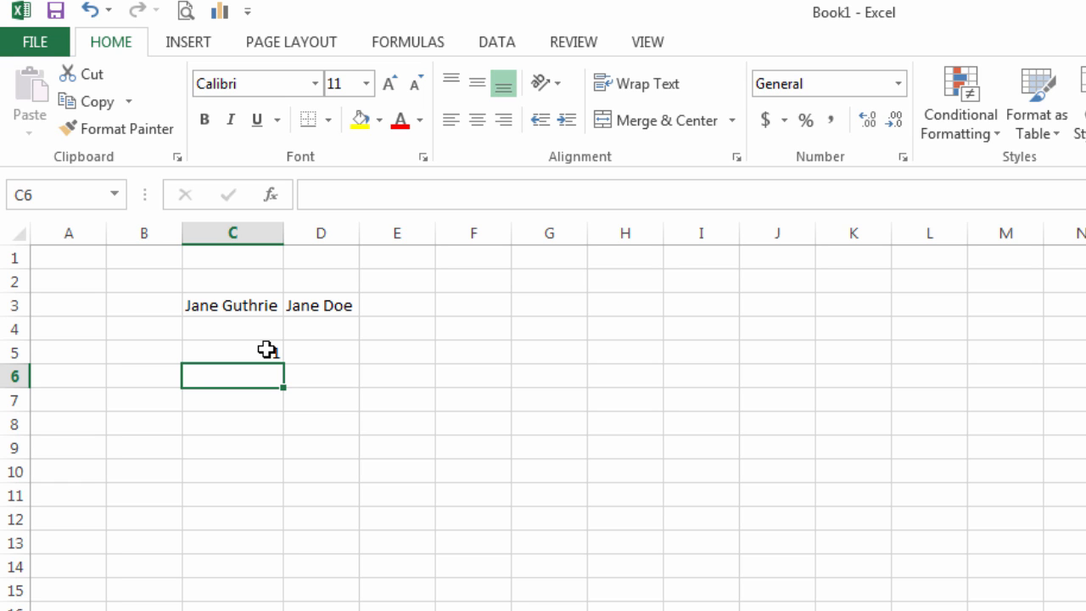
type("2")
key("Return")
type("3")
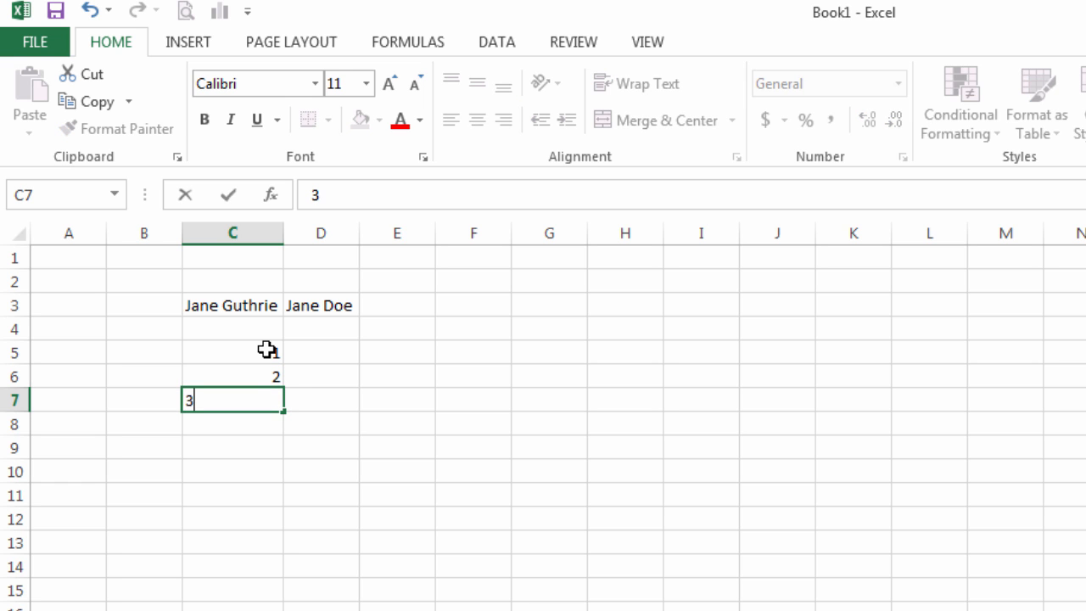
key("Return")
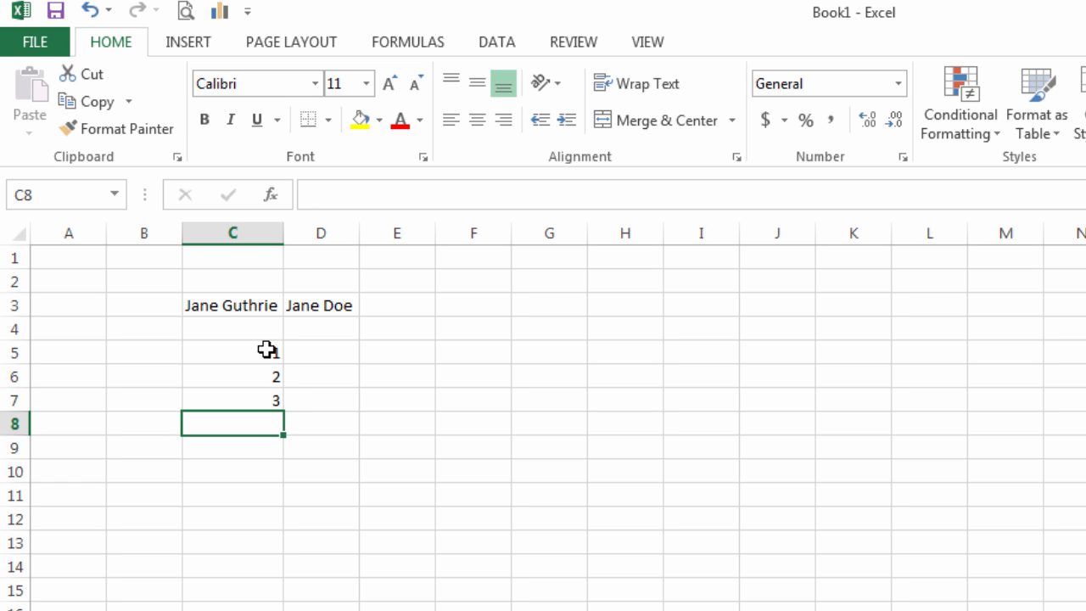
Step: Clear the number from cell C7
left_click(257, 399)
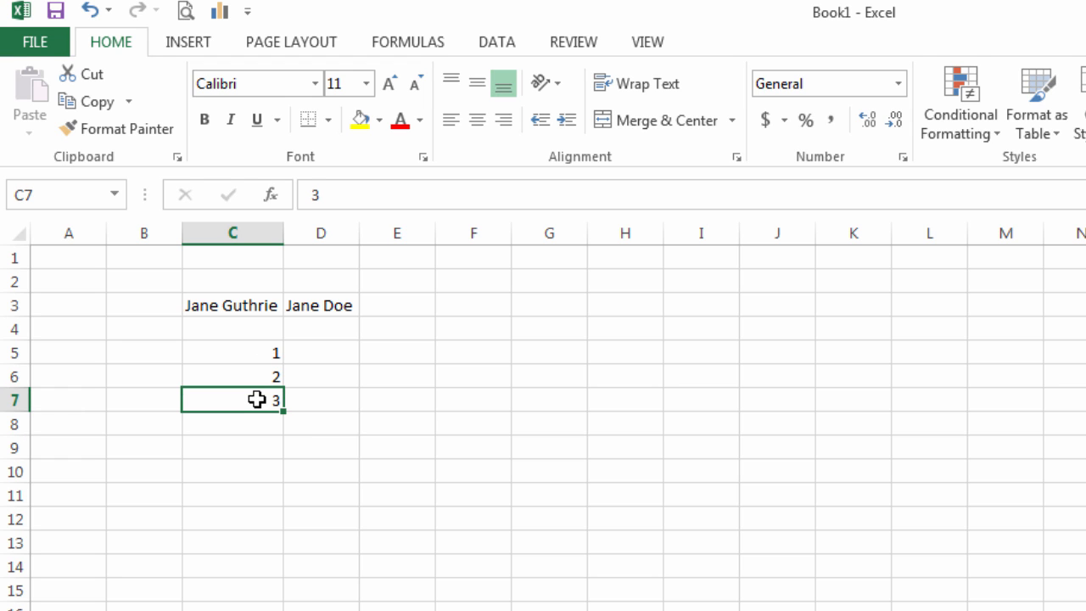
key("BackSpace")
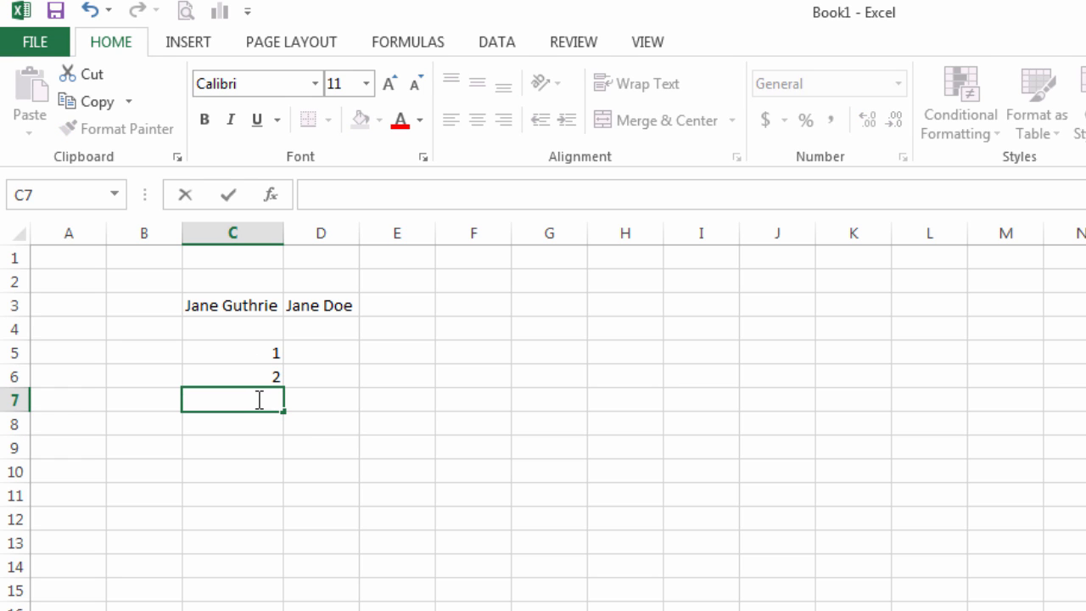
left_click(257, 354)
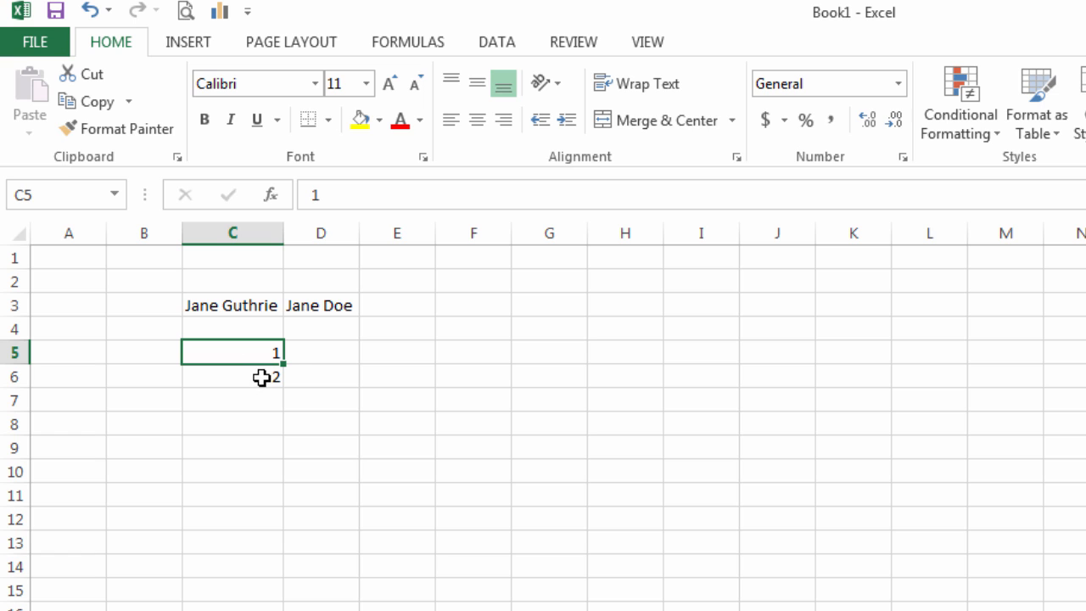
Step: Extend the number series from cells C5:C6 down to cell C14 with AutoFill
left_click(262, 377)
key("Up")
key("Right")
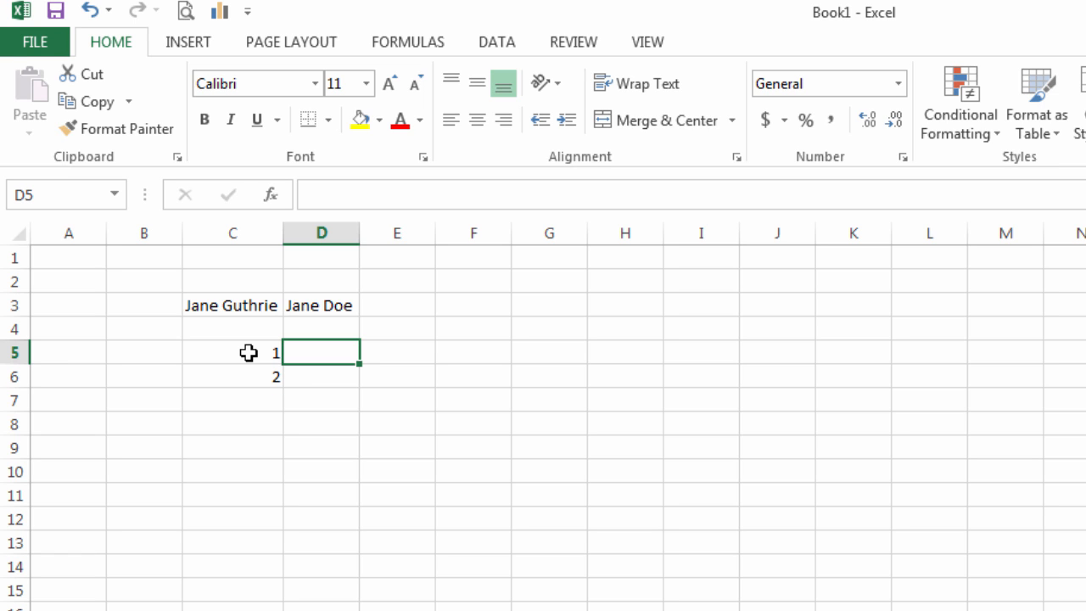
left_click(247, 353)
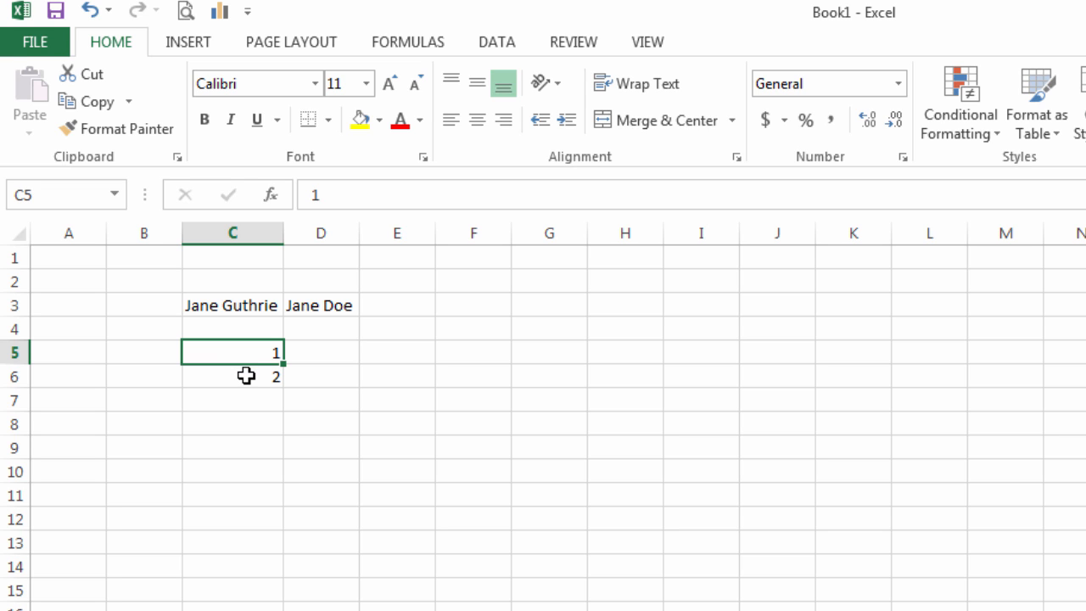
left_click(246, 375, "shift")
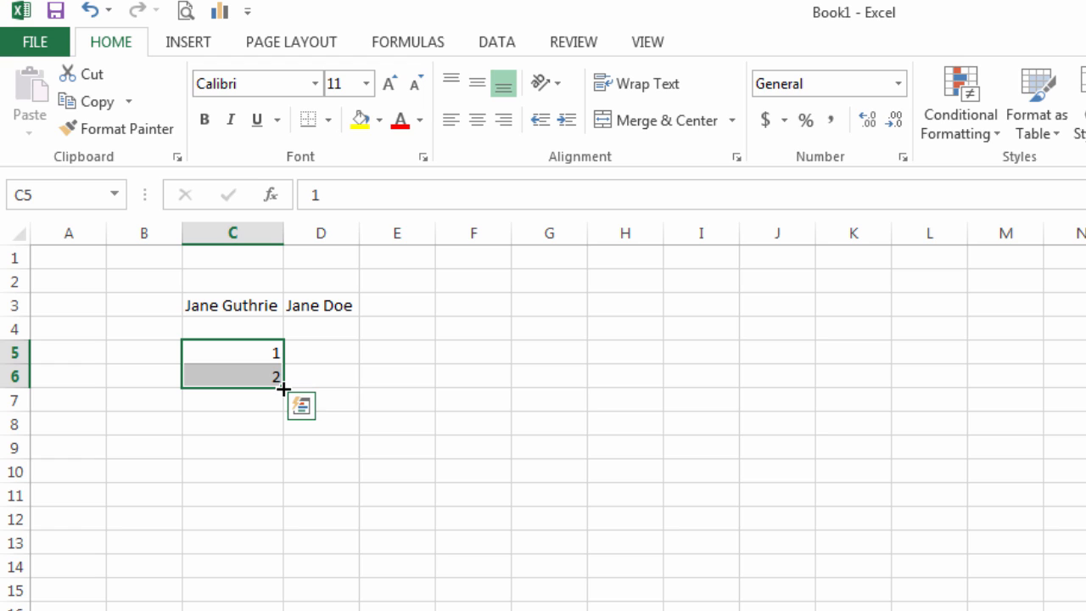
left_click_drag(283, 393, 283, 573)
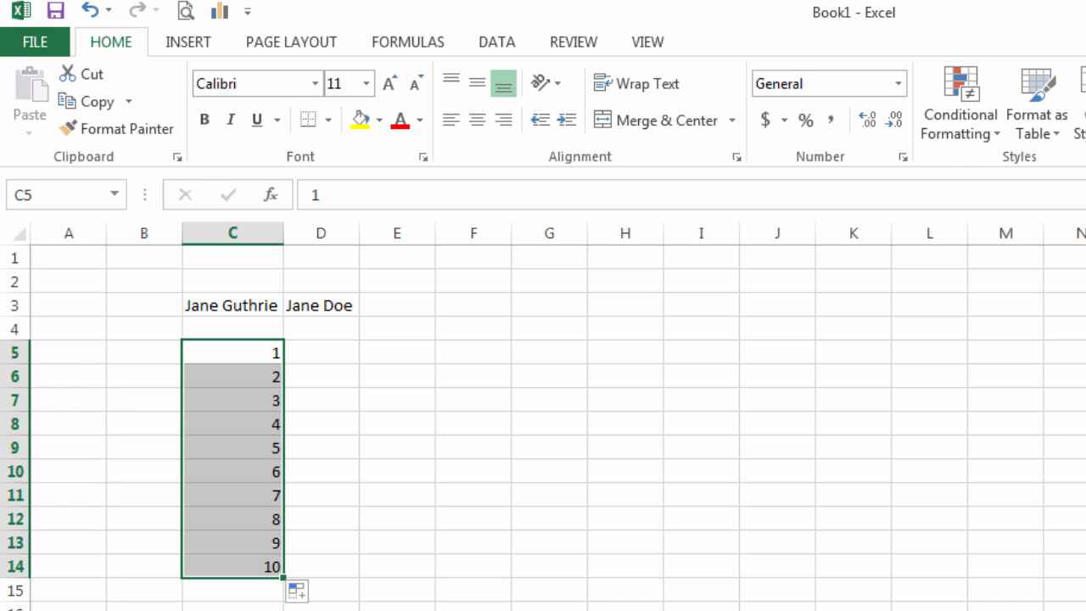
Step: Enter 1 in cell D5 and fill it down as a repeated value to cell D14
left_click(324, 357)
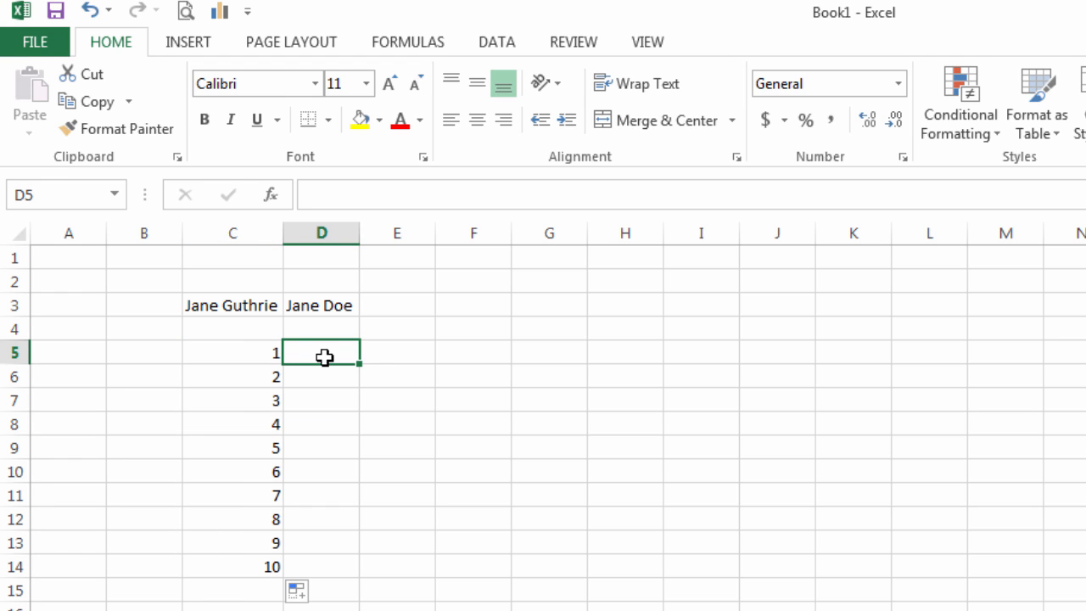
type("1")
key("Return")
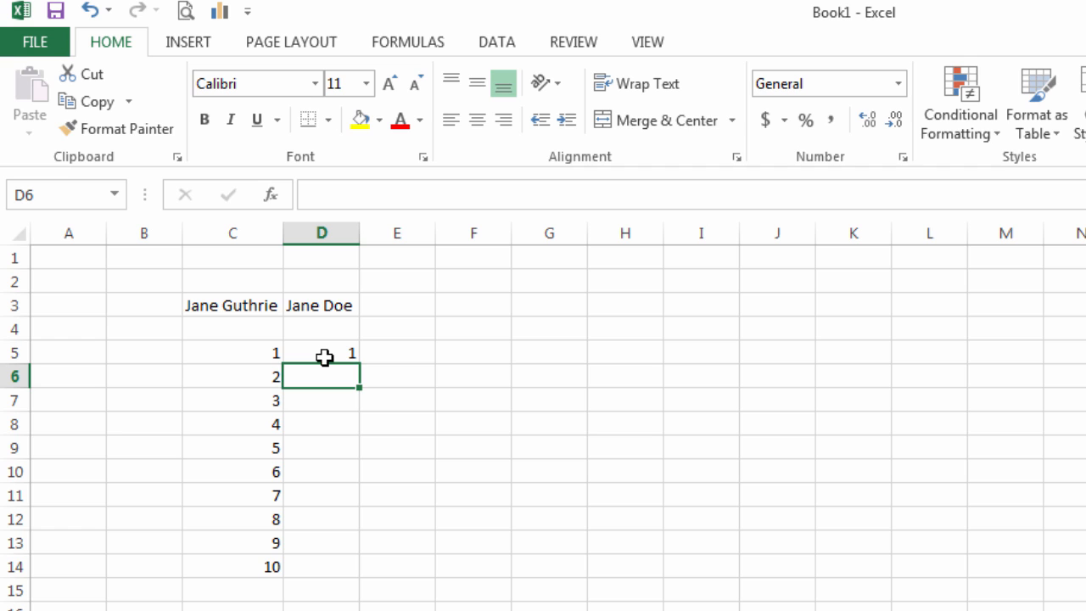
left_click(325, 357)
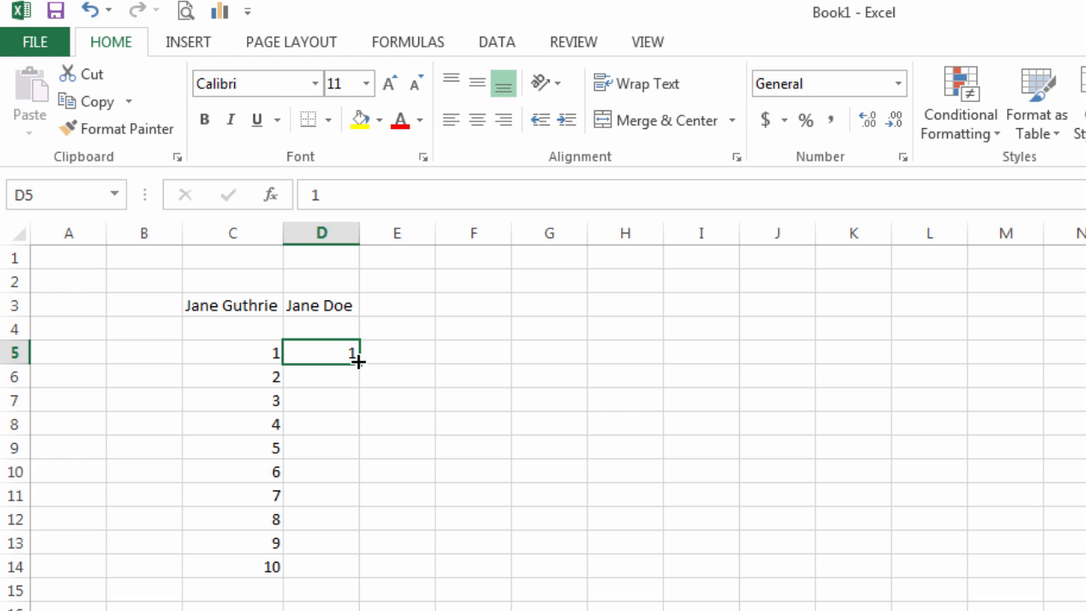
left_click_drag(358, 361, 337, 577)
left_click(455, 486)
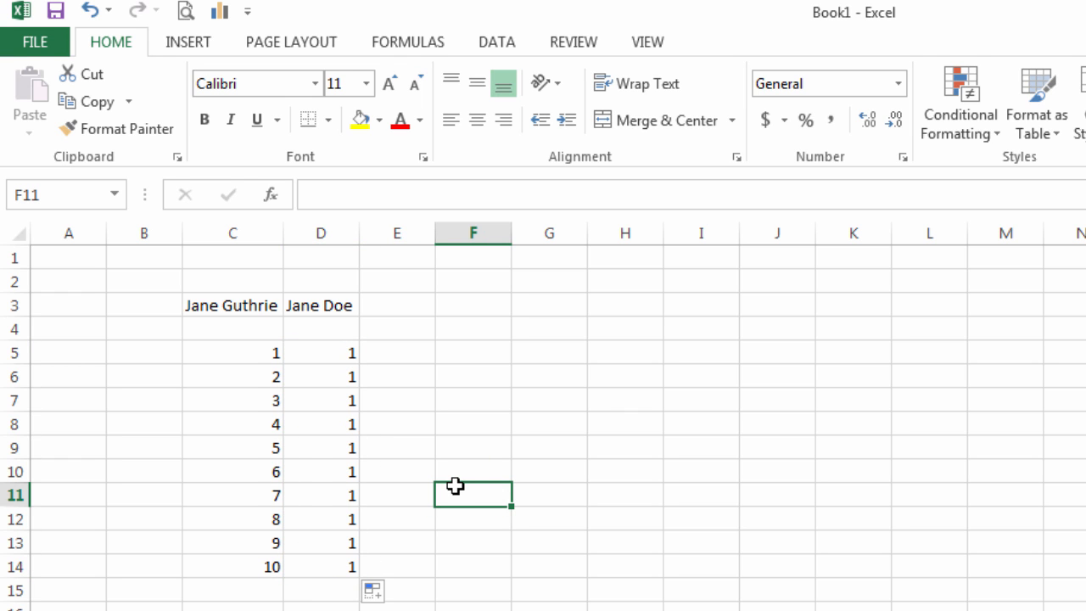
left_click(338, 375)
left_click(339, 358)
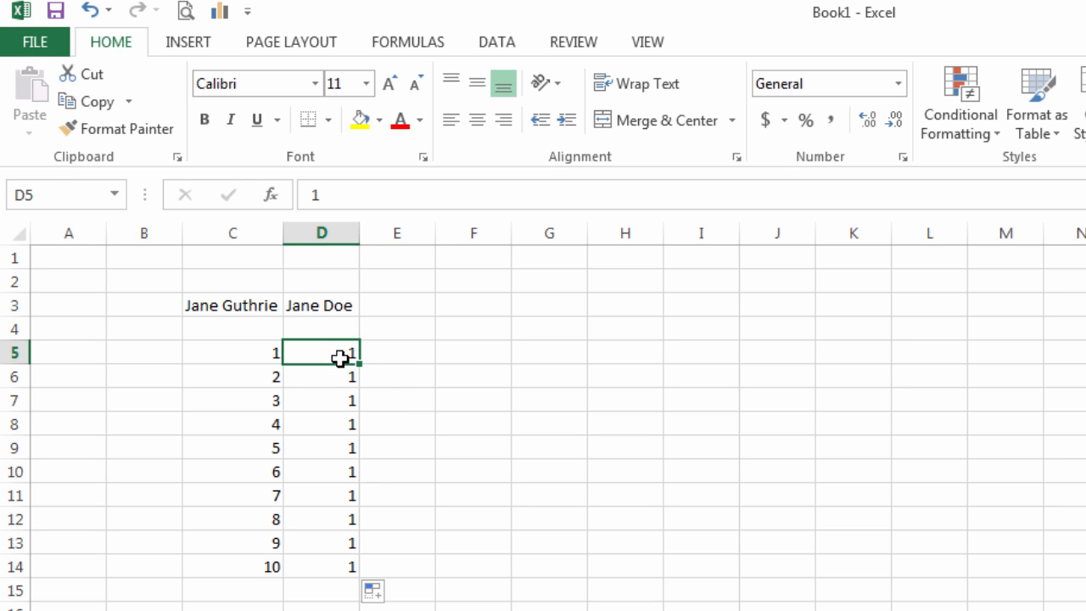
left_click(235, 351)
left_click(246, 382, "shift")
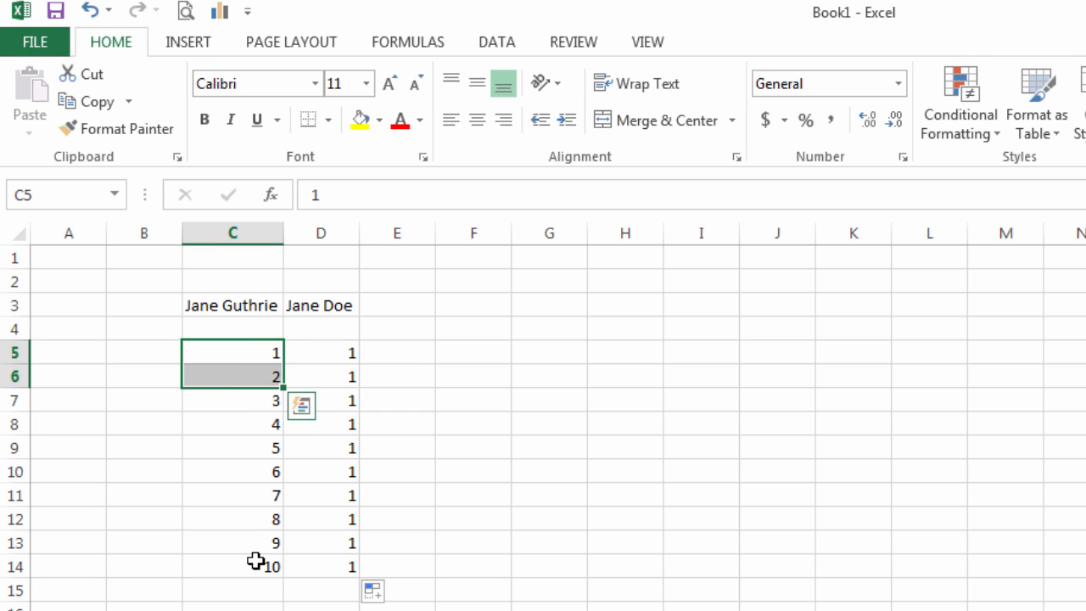
left_click(331, 360)
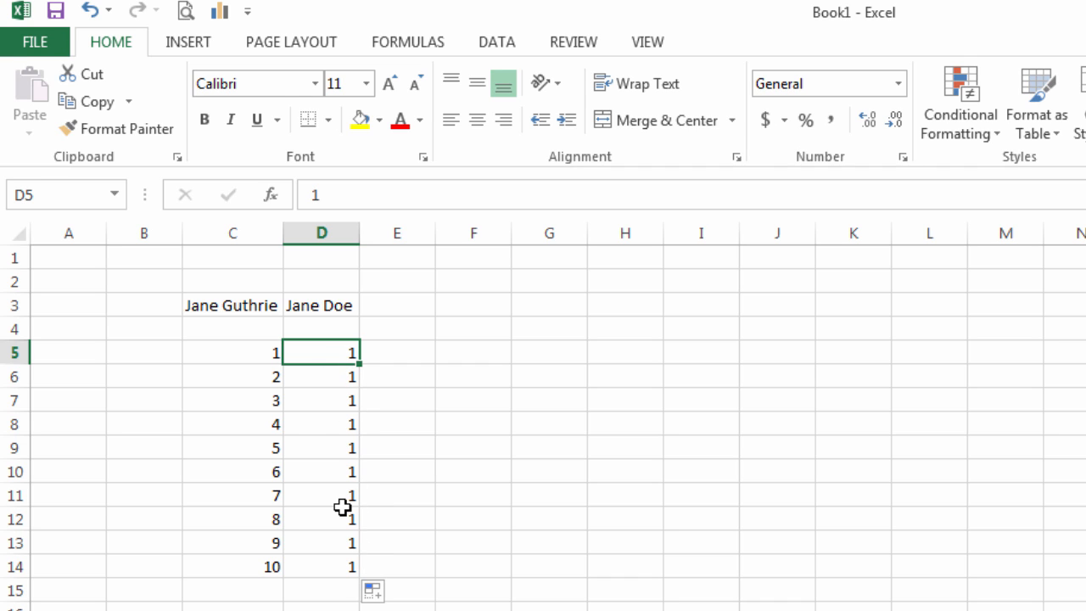
Step: Enter the month abbreviation Jan in cell E5
left_click(413, 351)
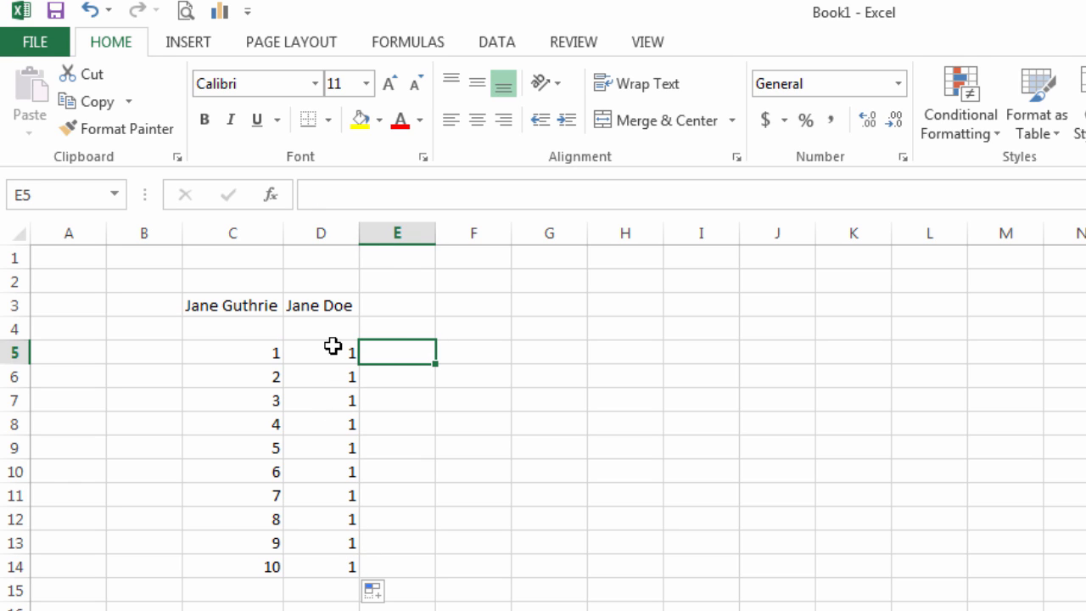
type("Jan")
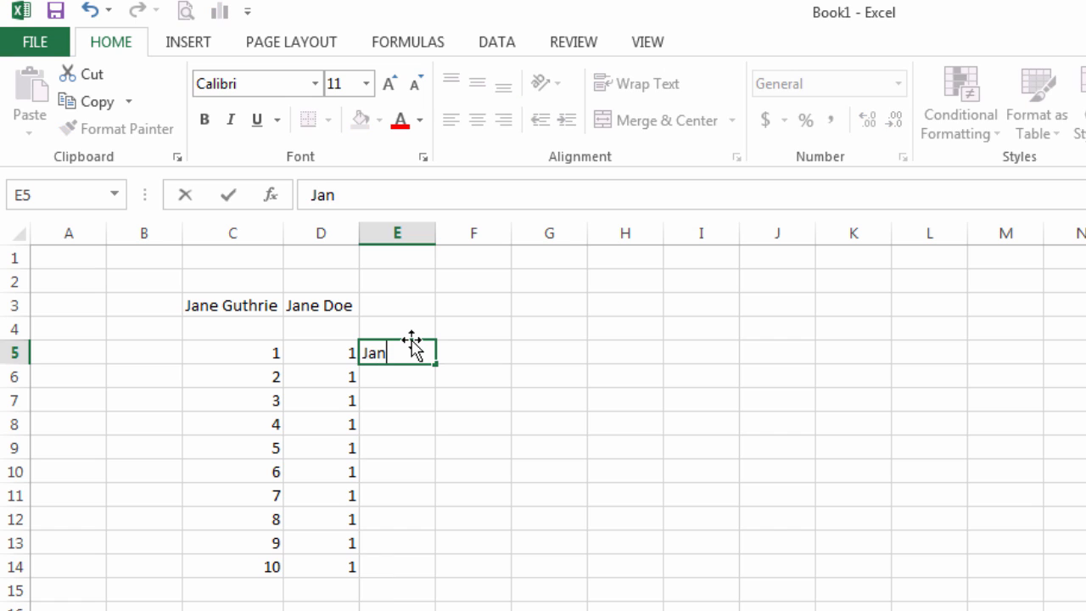
key("Return")
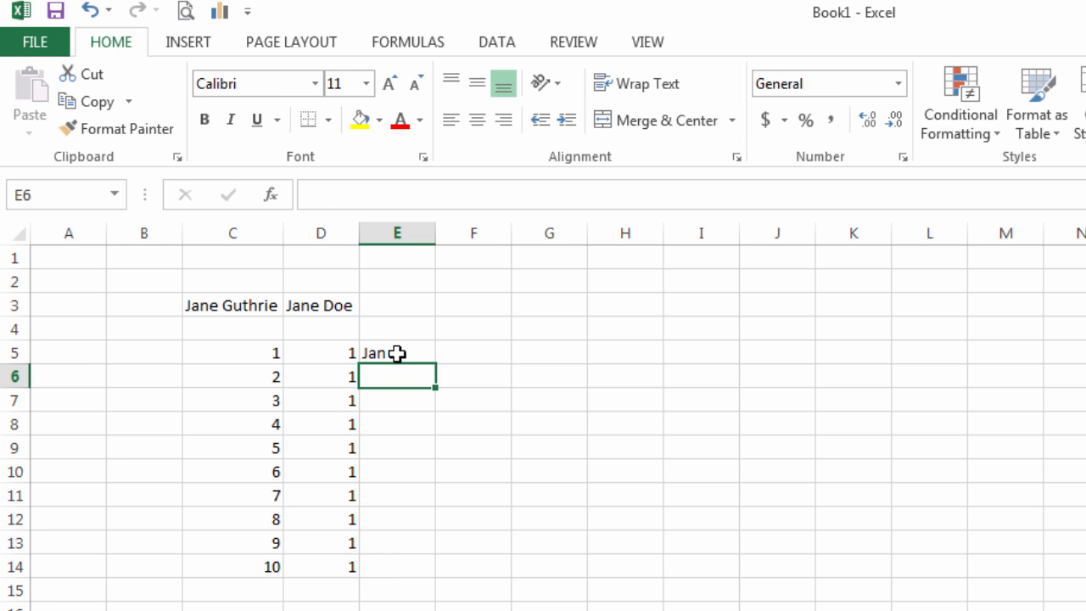
left_click(399, 353)
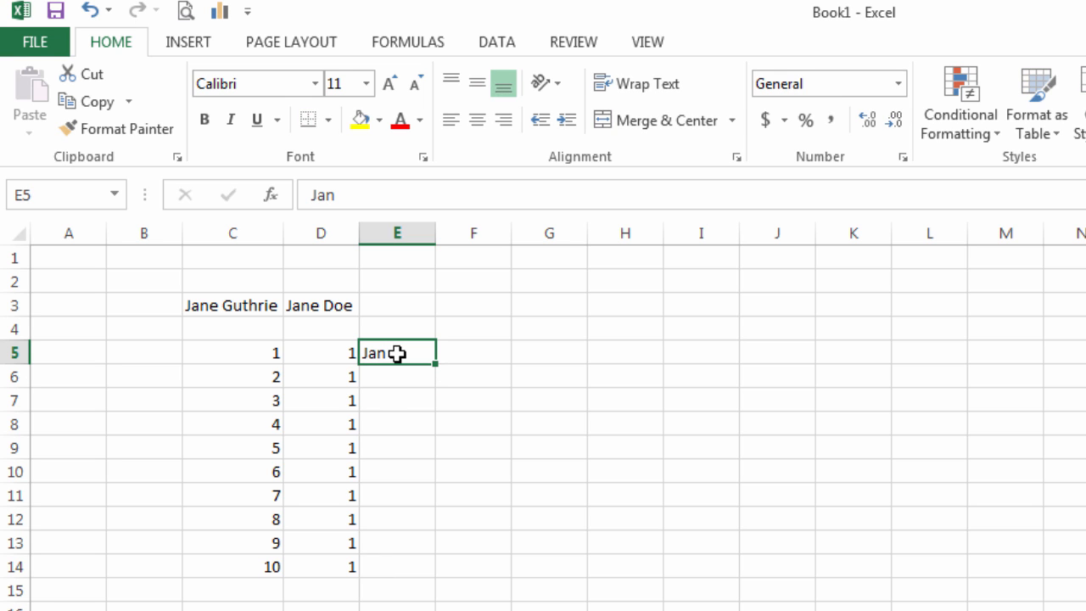
Step: AutoFill the month names down column E from Jan in cell E5 through Dec in cell E16
left_click(347, 356)
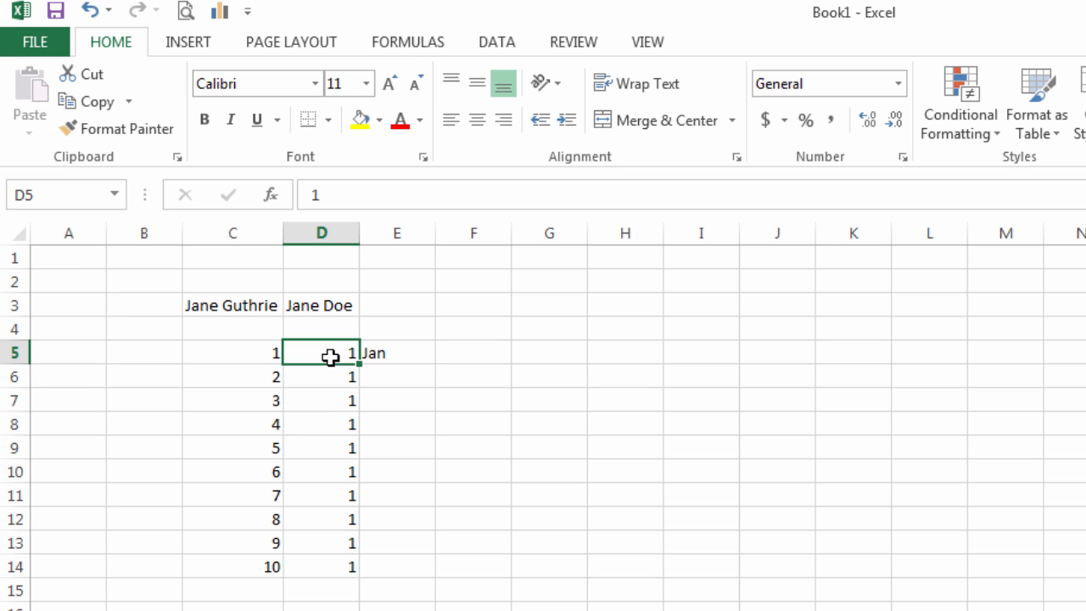
left_click(384, 355)
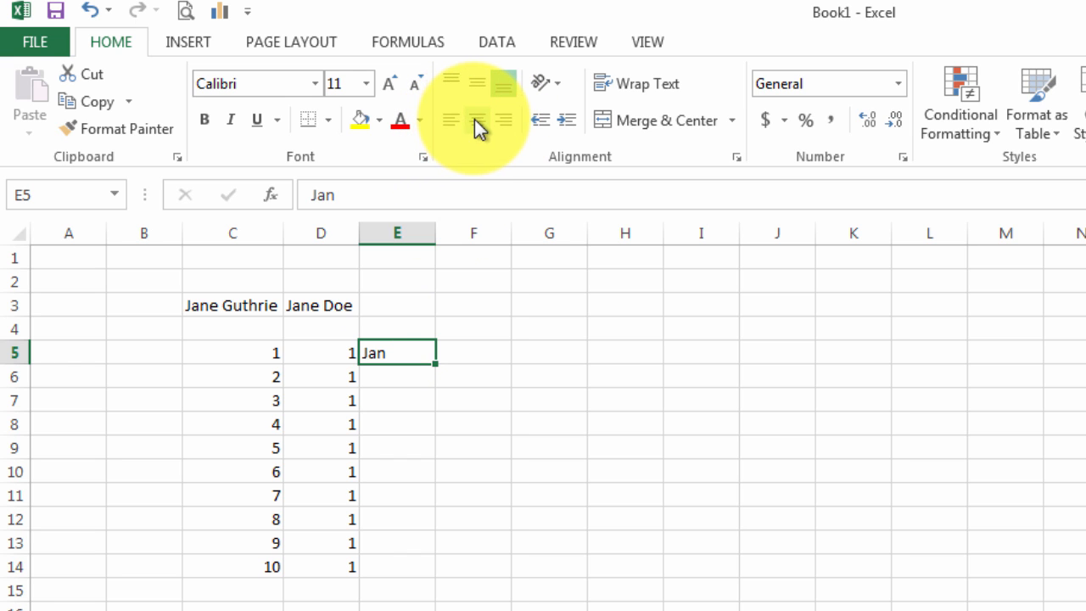
left_click(329, 350)
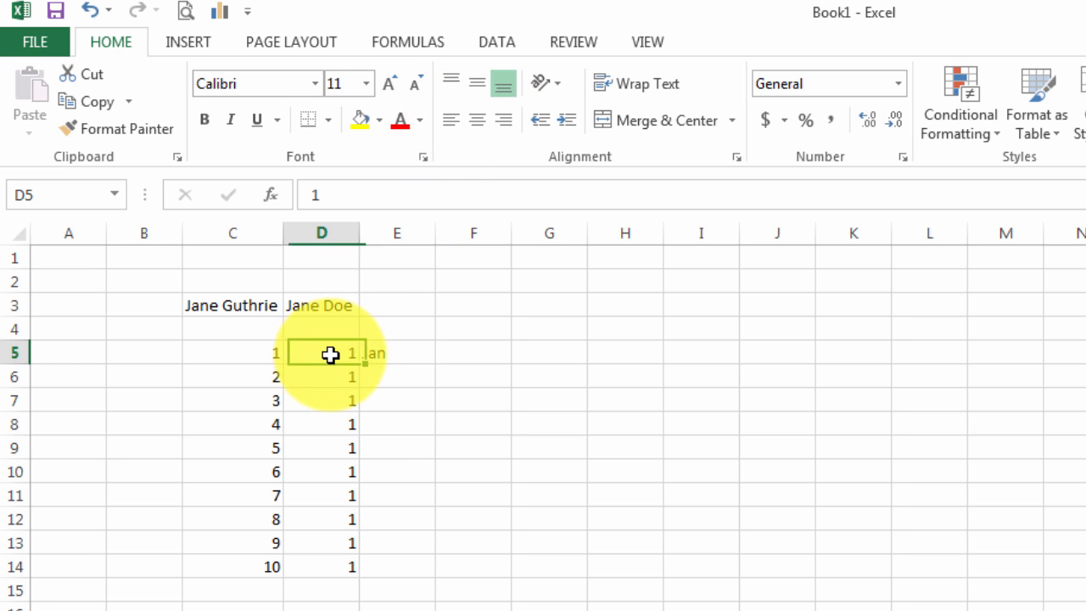
left_click(402, 353)
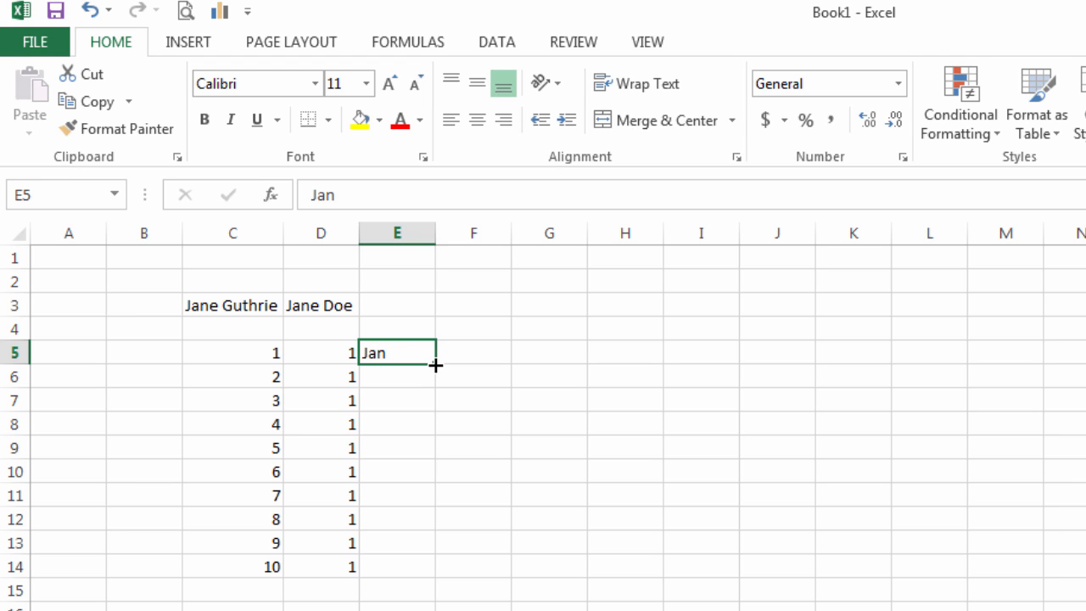
left_click_drag(435, 364, 409, 570)
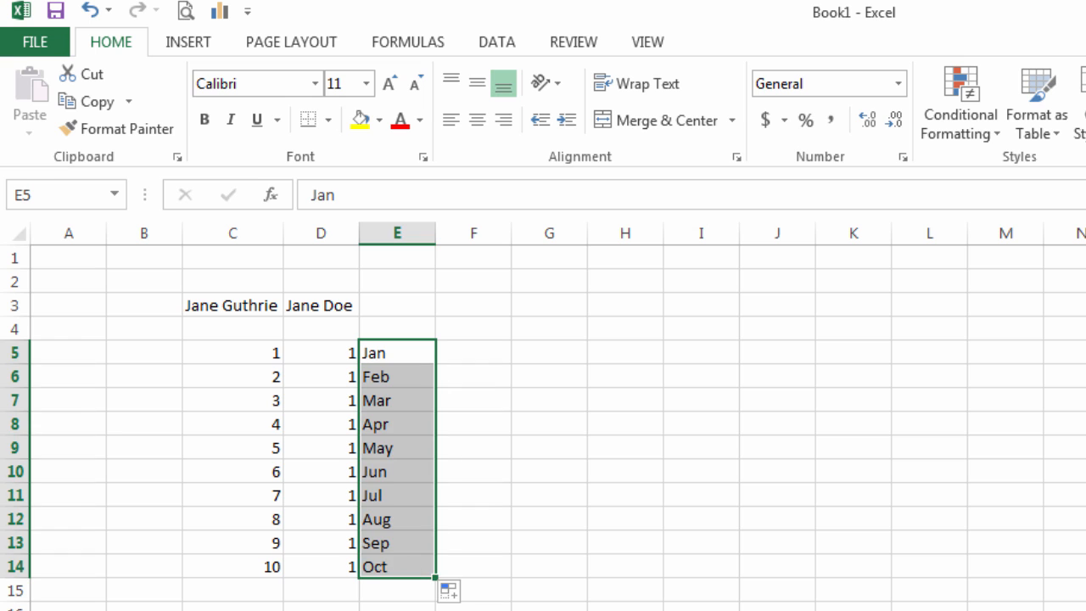
left_click(403, 610)
left_click(396, 360)
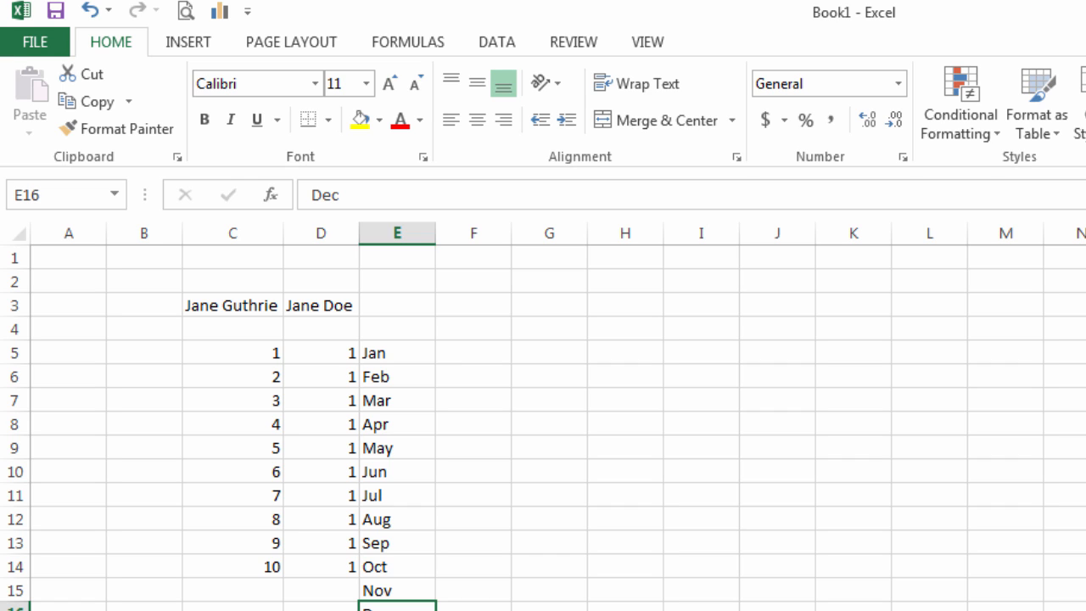
Step: Choose the Number format with 1 decimal place for the cell range C5:D14
left_click(246, 359)
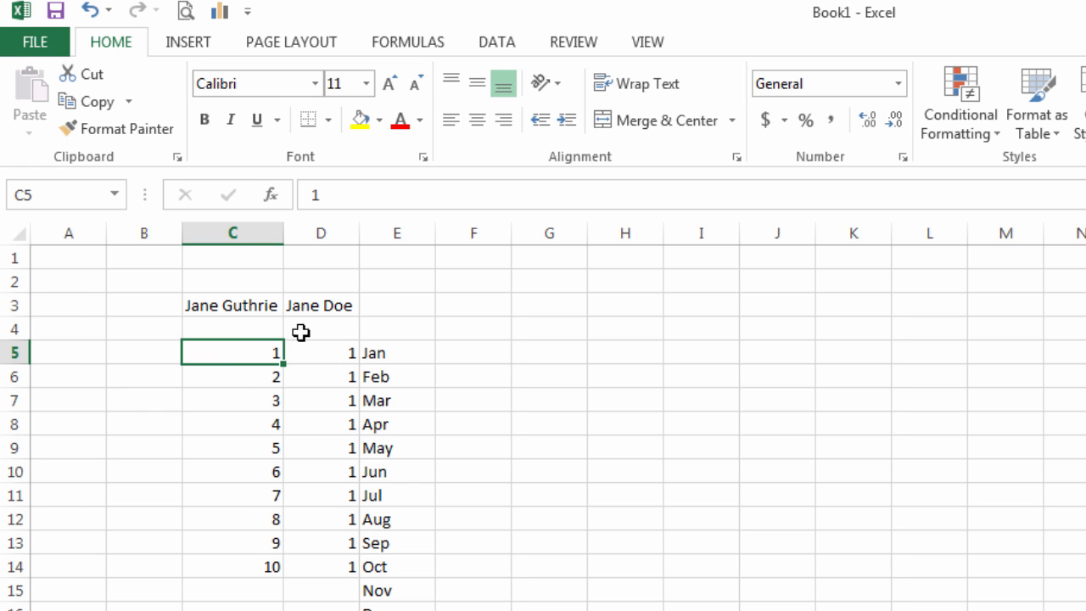
left_click(260, 343)
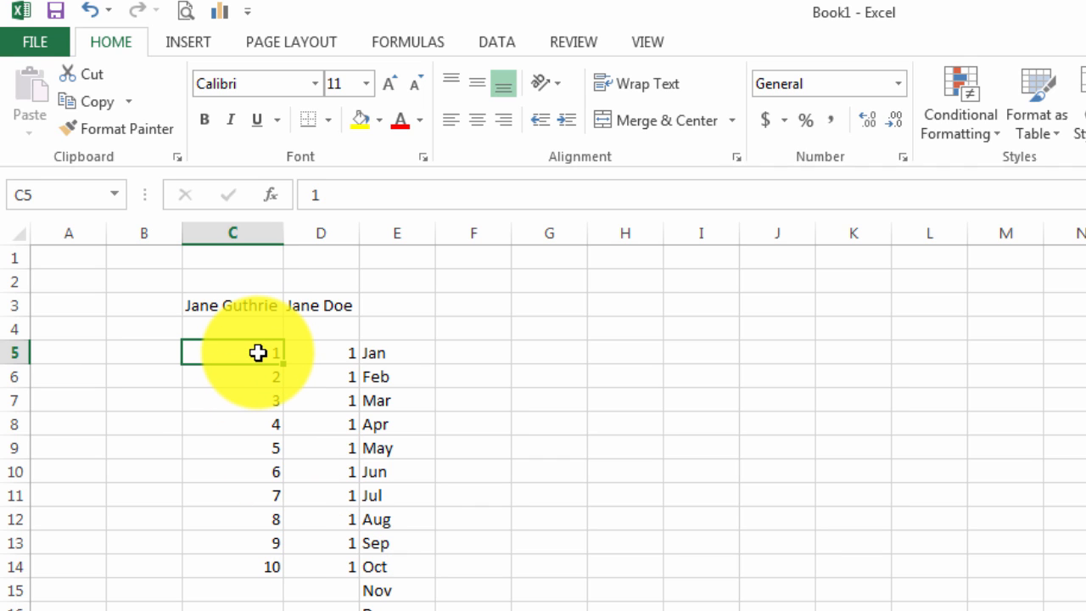
left_click_drag(258, 353, 315, 573)
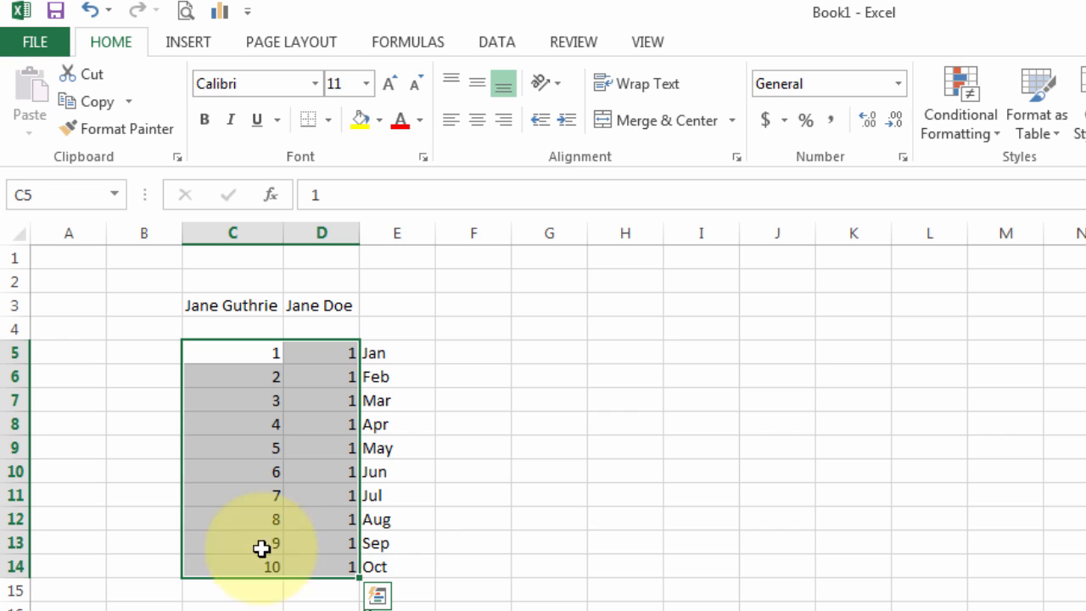
right_click(261, 490)
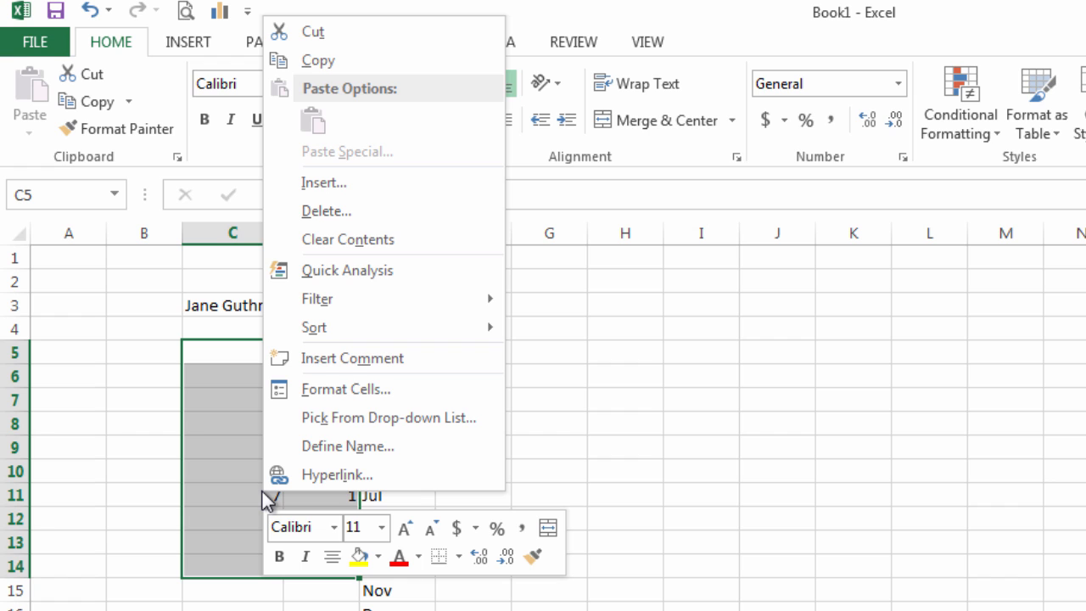
left_click(357, 390)
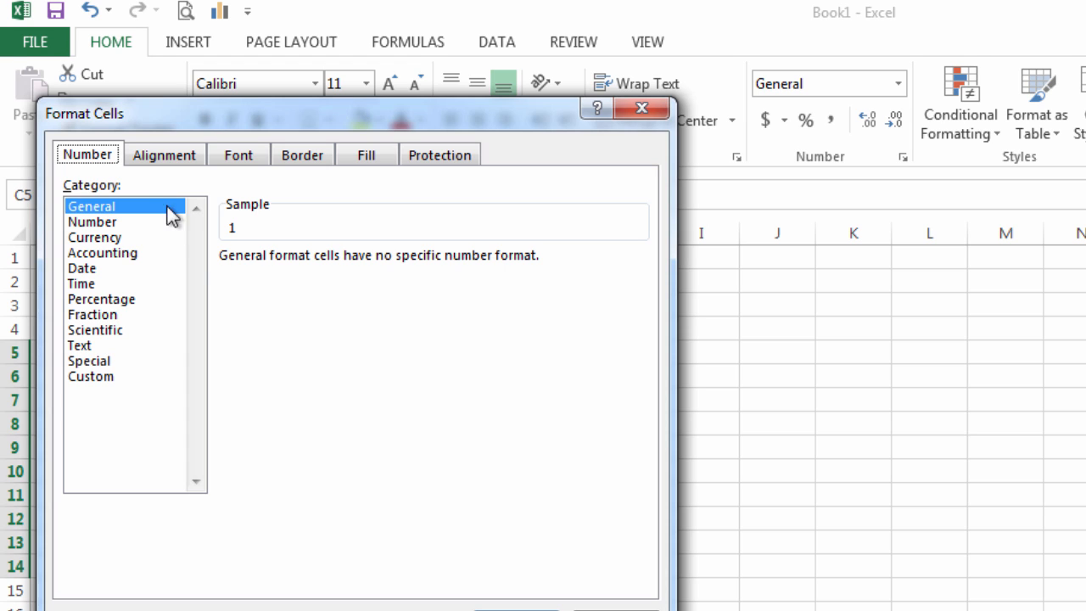
left_click(119, 222)
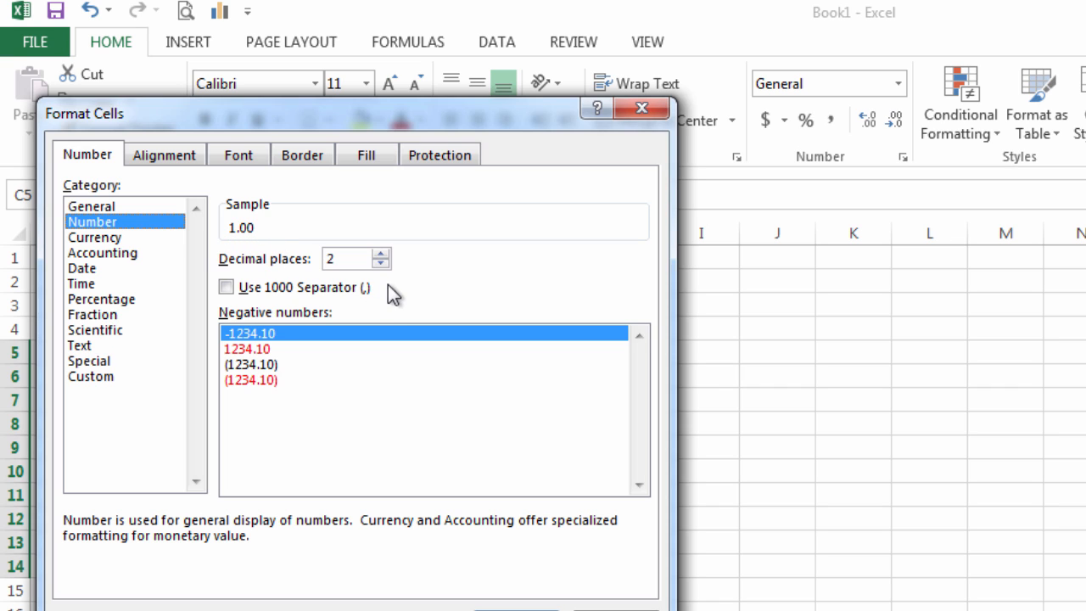
left_click(381, 264)
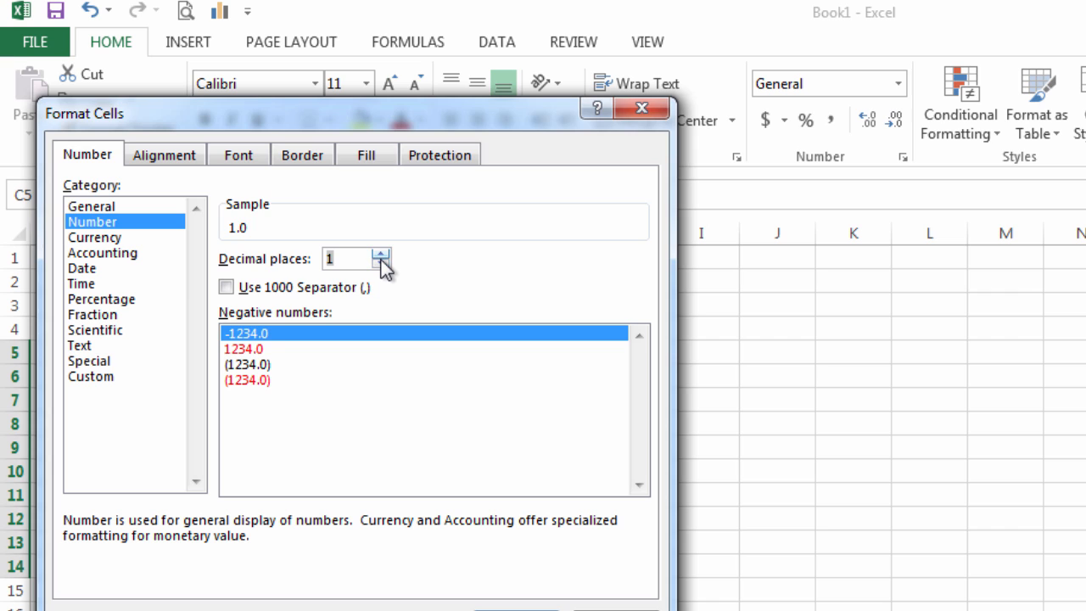
left_click(380, 255)
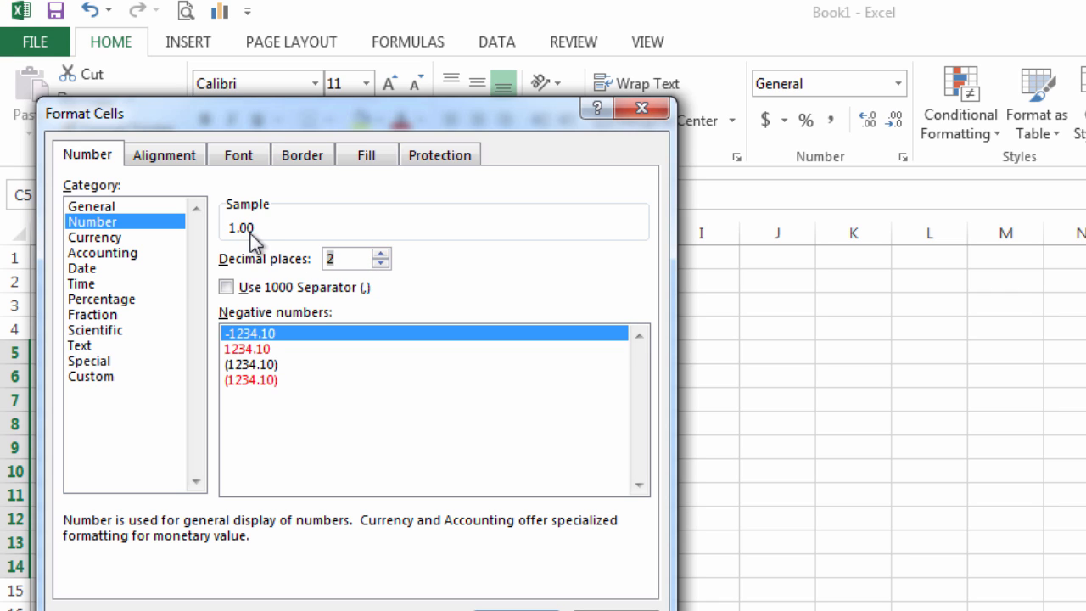
left_click(380, 263)
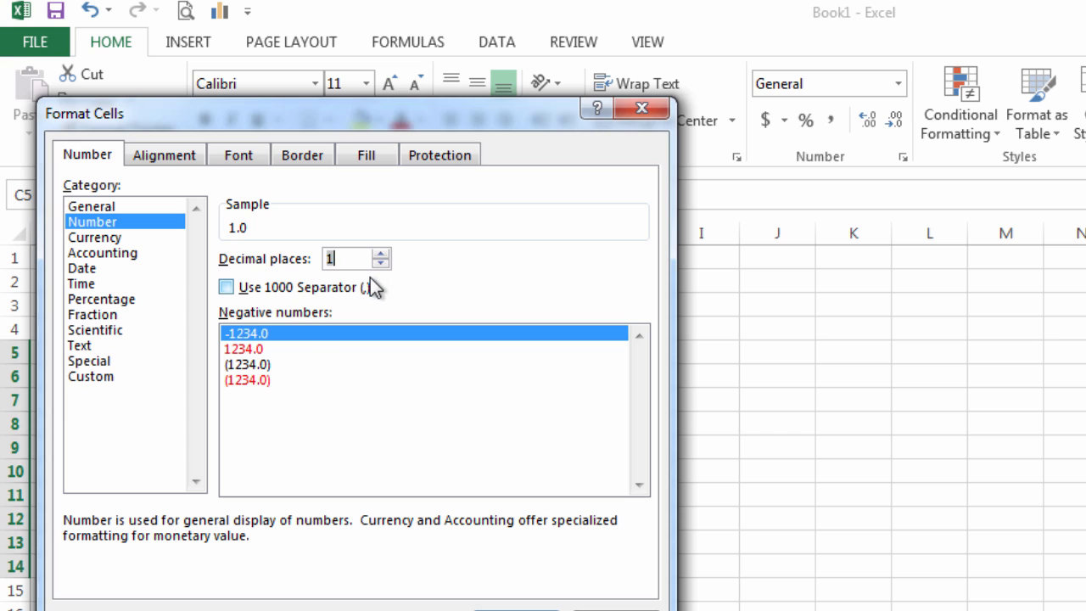
Step: Choose the red, parenthesised display style for negative numbers in the selected range
left_click(263, 348)
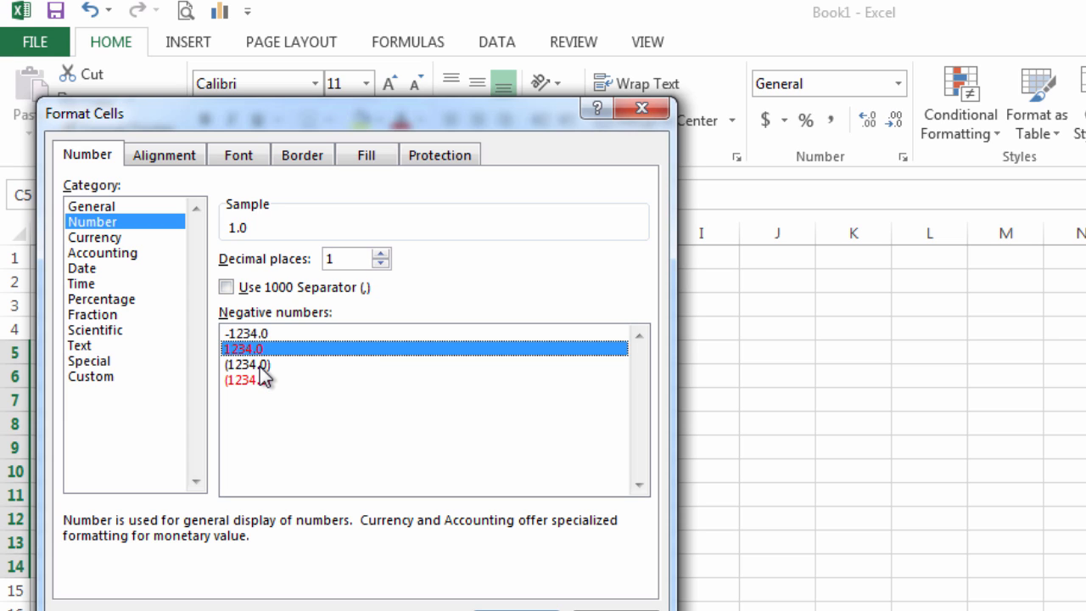
left_click(262, 364)
left_click(260, 380)
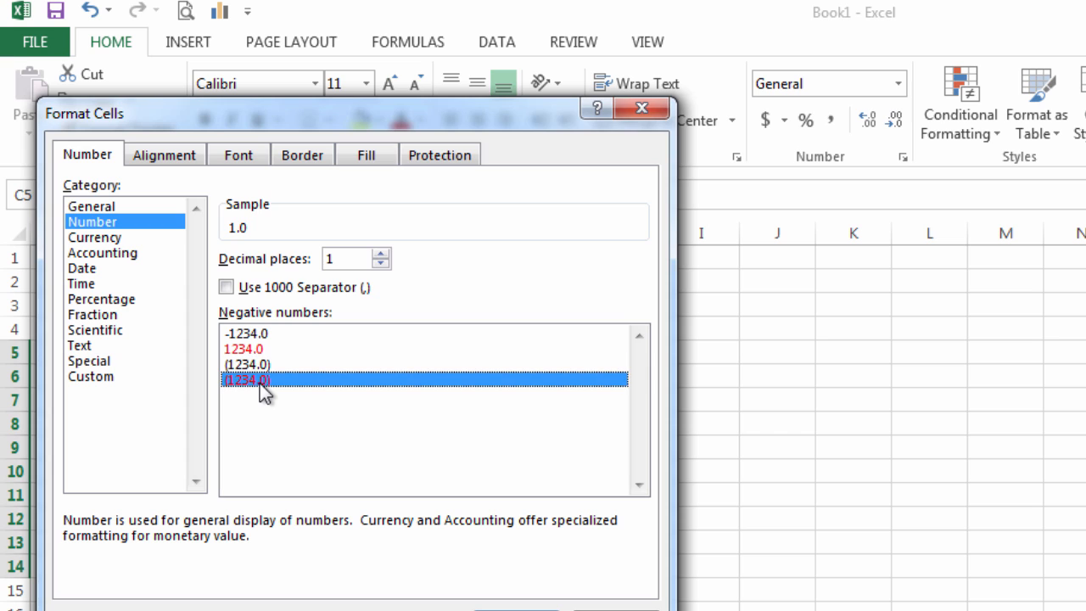
left_click(260, 334)
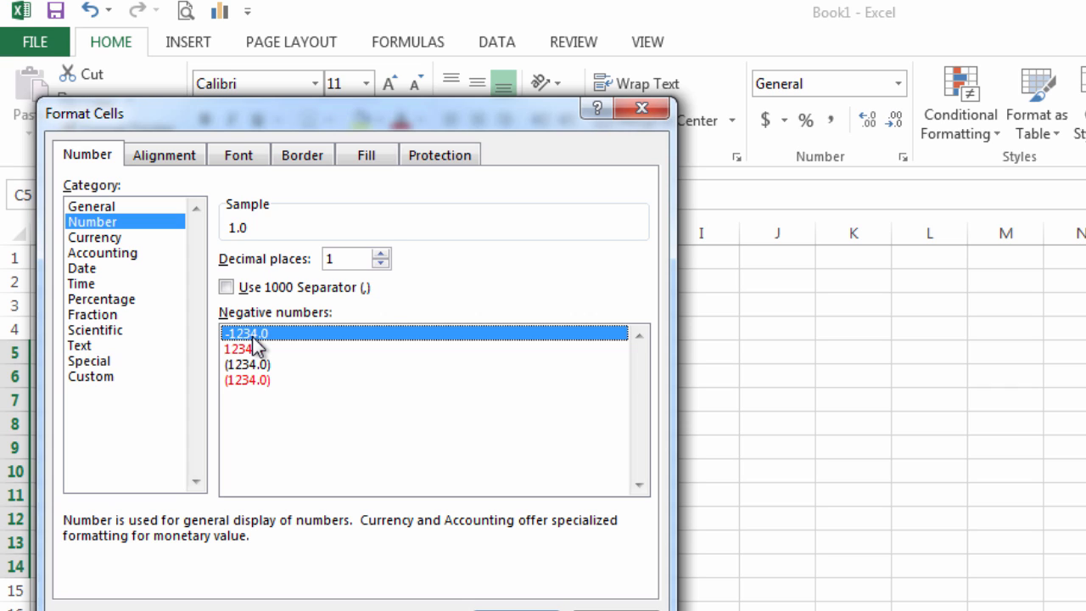
left_click(267, 383)
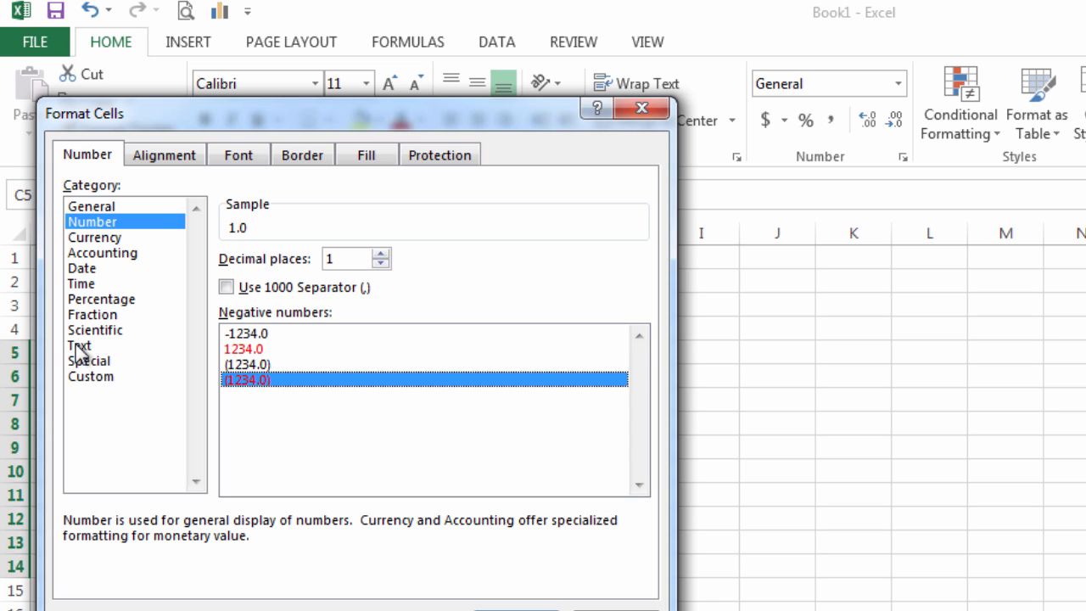
Step: Review the alignment, font, border, fill and protection settings, and apply the chosen number format to C5:D14
left_click(173, 158)
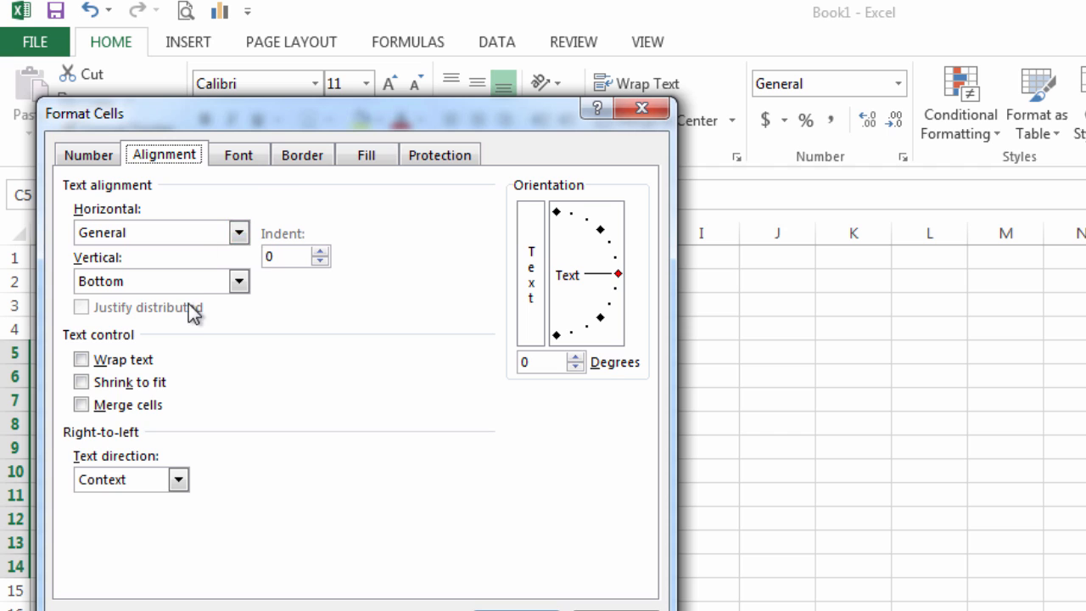
left_click(249, 159)
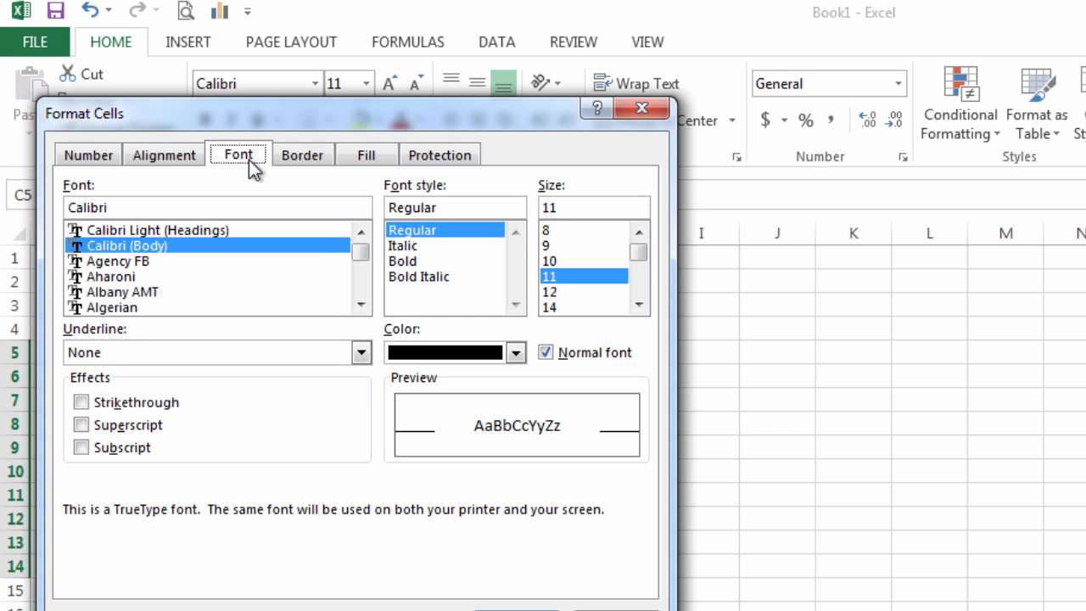
left_click(292, 160)
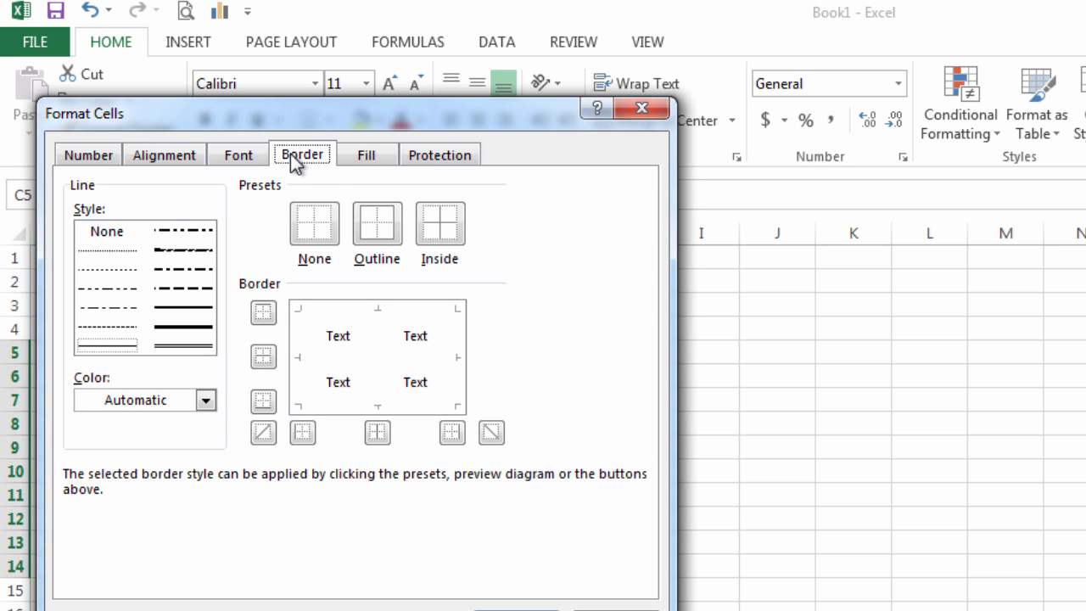
left_click(363, 158)
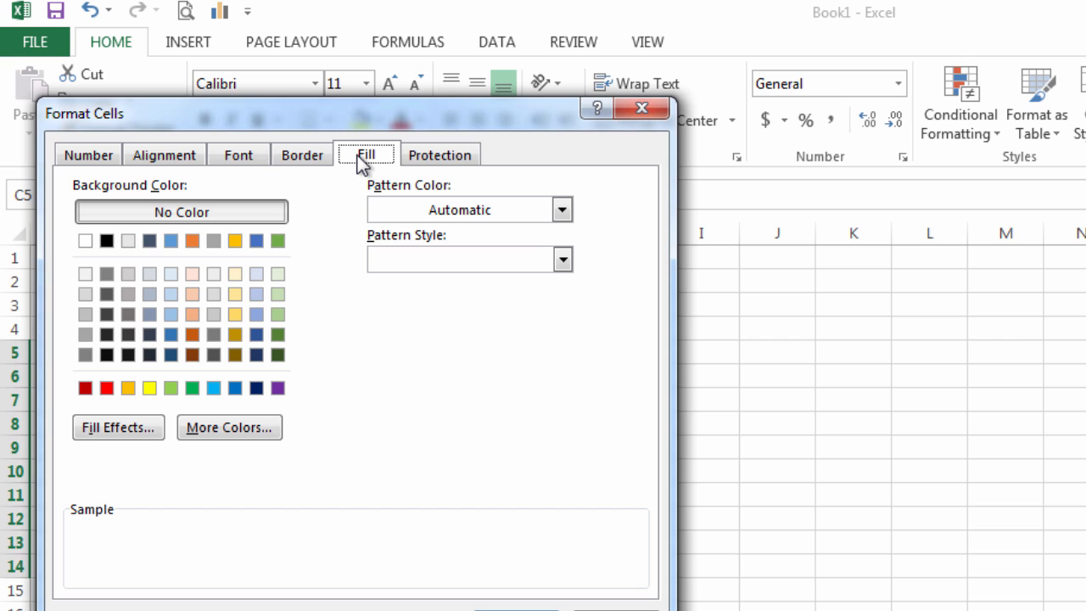
left_click(415, 154)
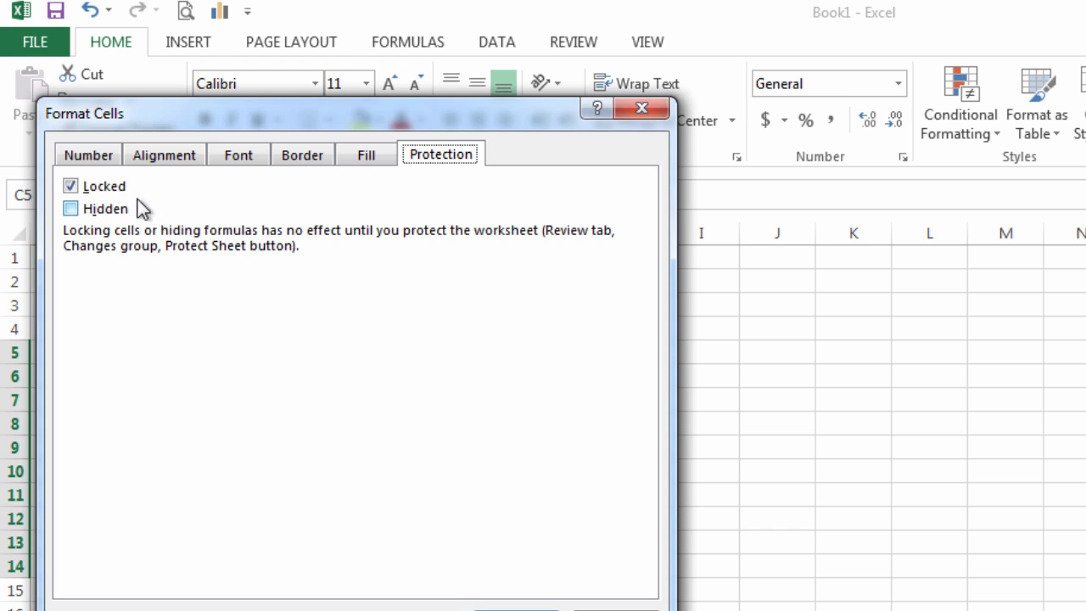
left_click(87, 155)
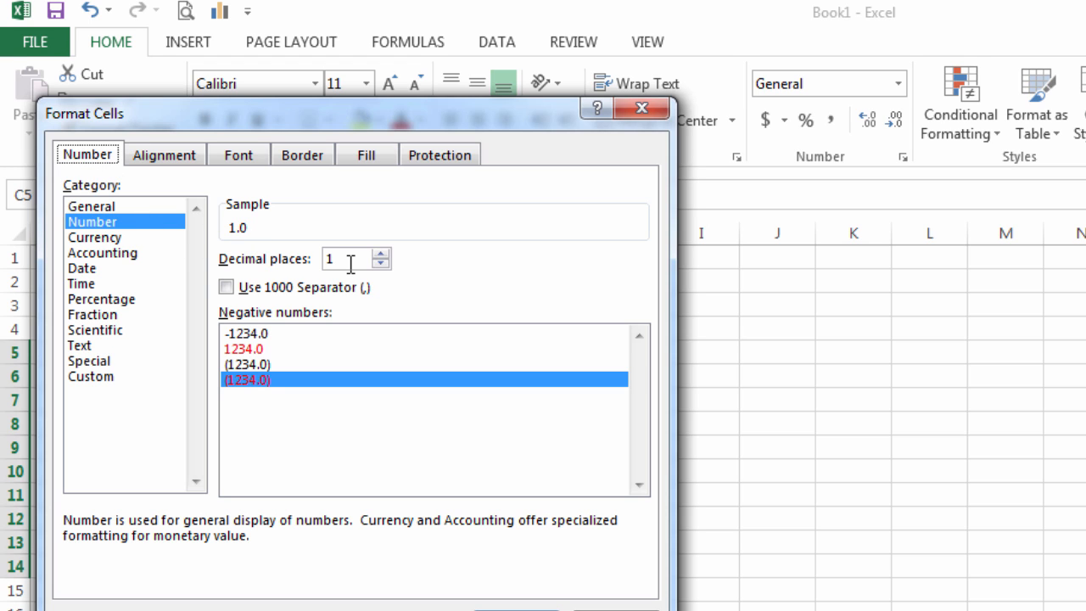
left_click(509, 601)
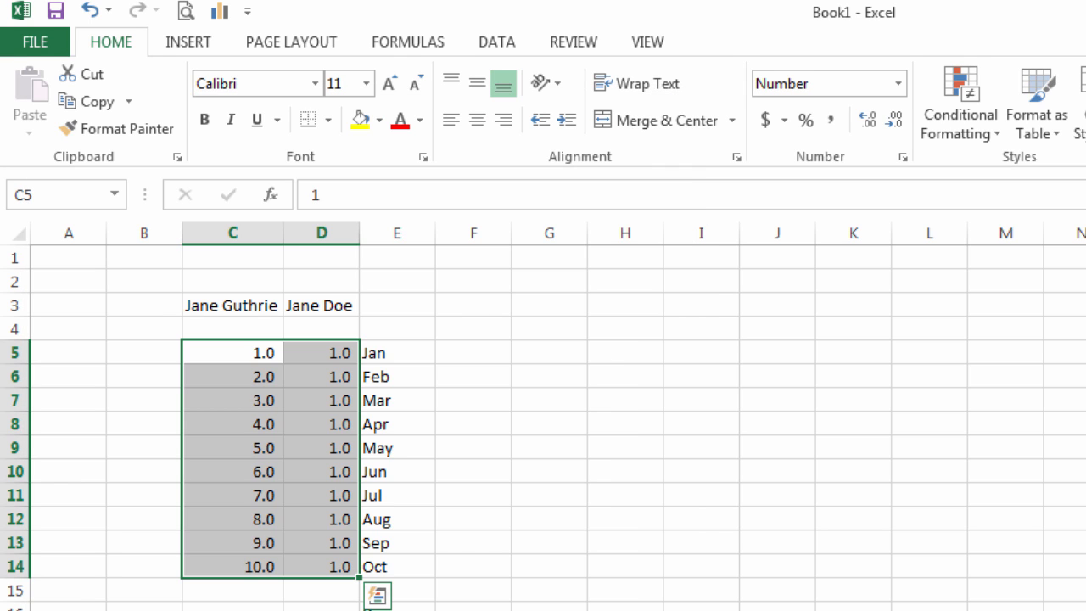
Step: Check the underlying values of the formatted cells C5, C6 and D5
left_click(243, 351)
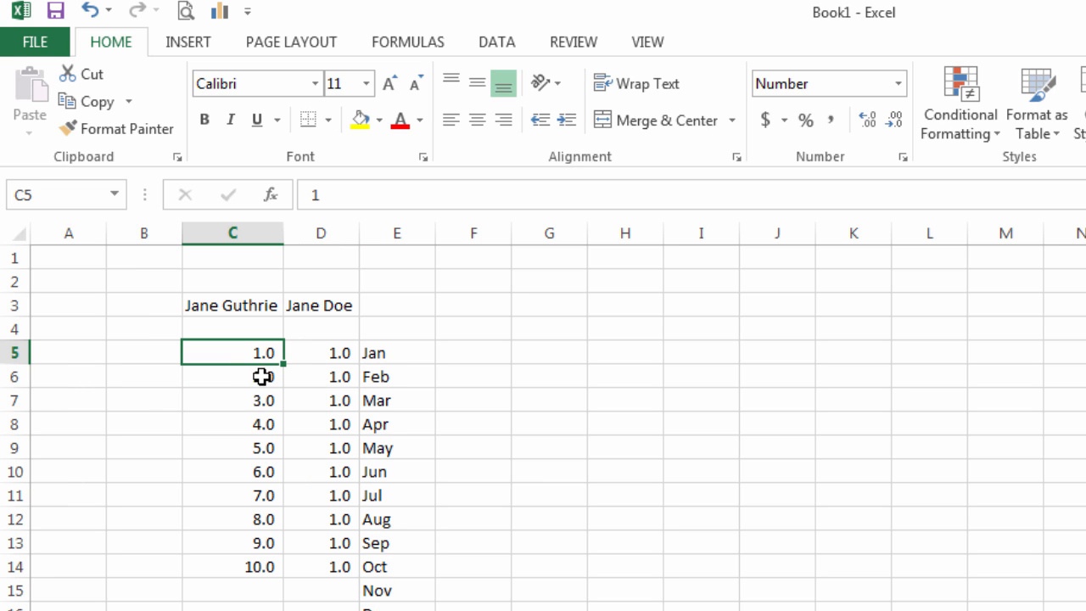
left_click(257, 377)
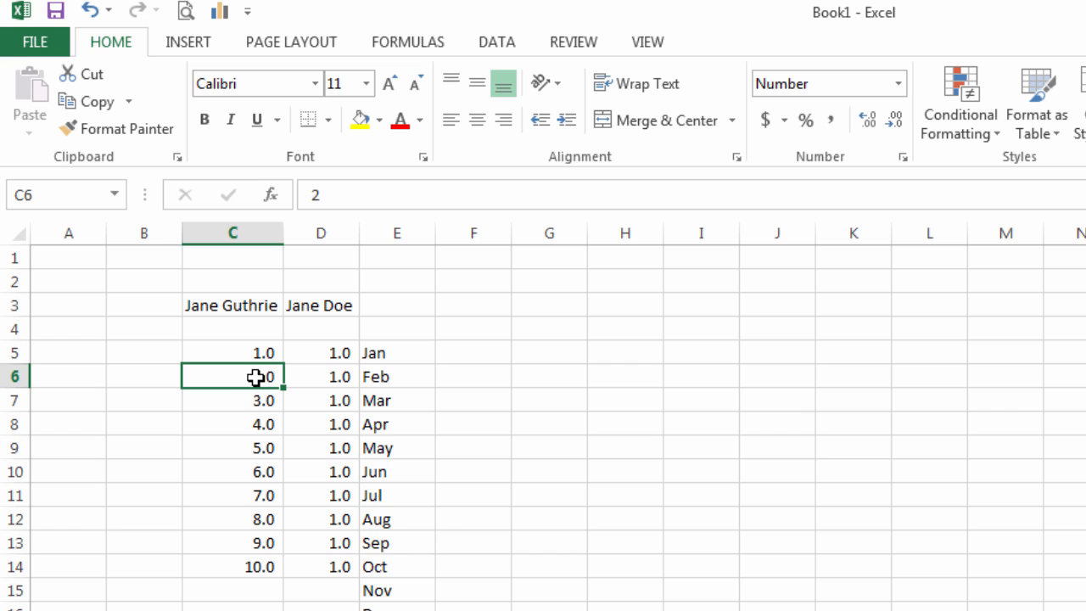
left_click(261, 352)
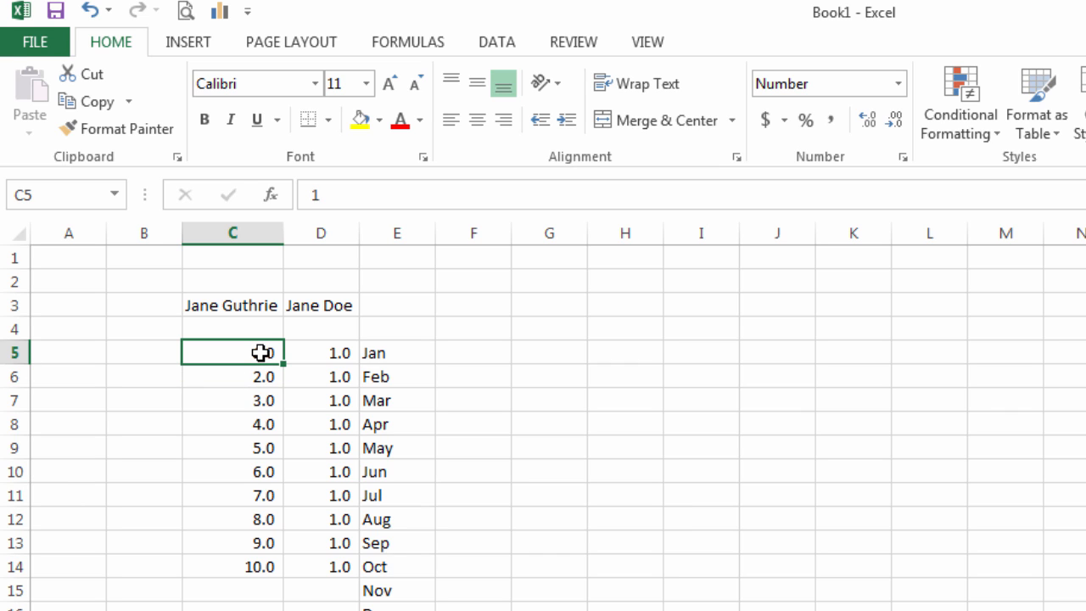
left_click(332, 356)
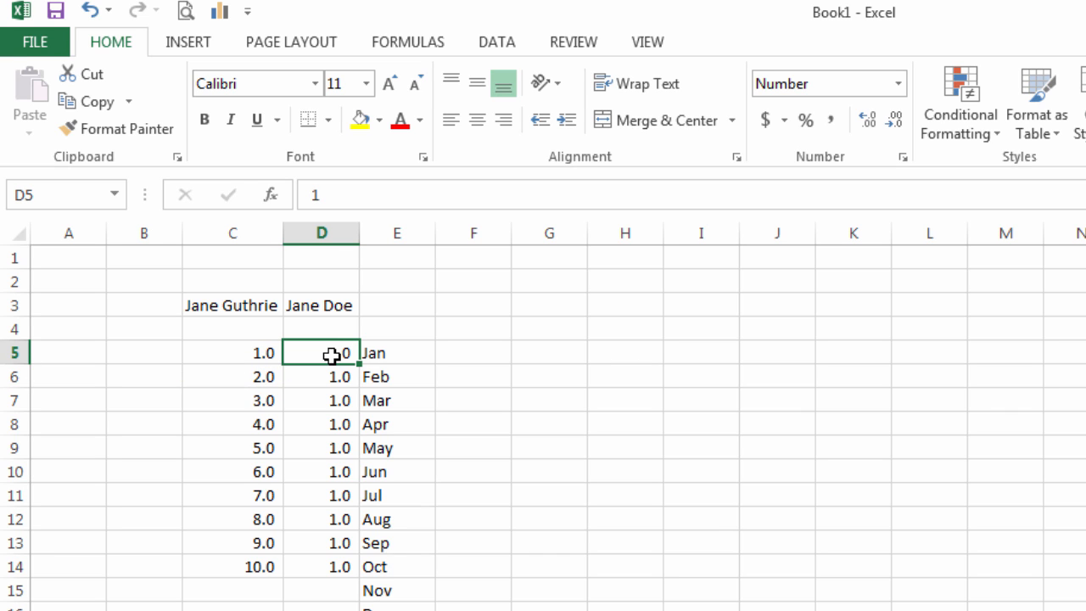
key("Left")
key("Right")
Step: Replace the value in cell D5 with -2
double_click(338, 353)
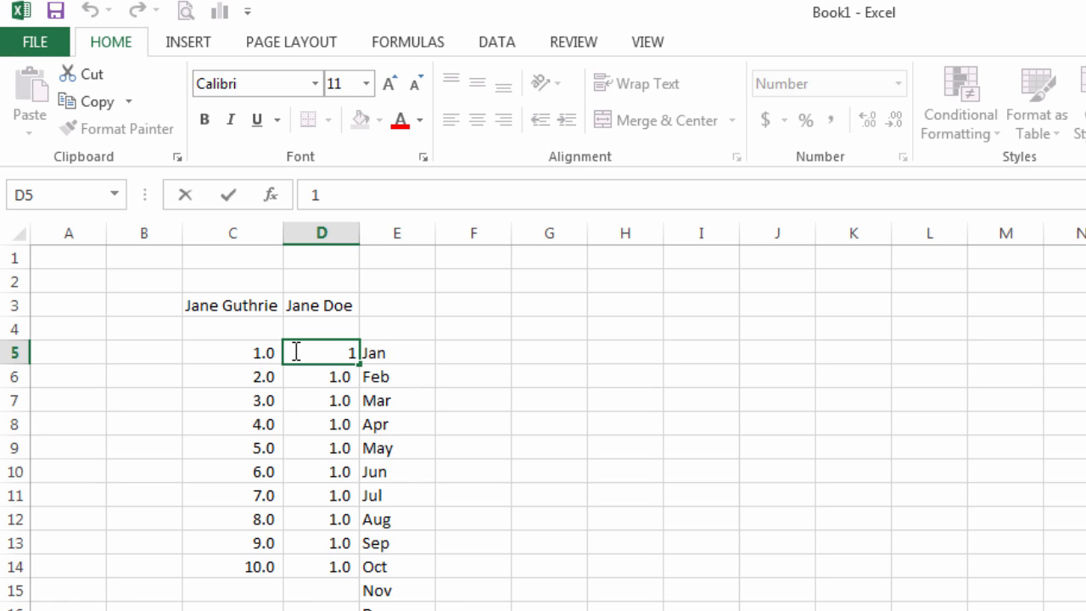
type("1")
key("BackSpace")
key("BackSpace")
type("-2")
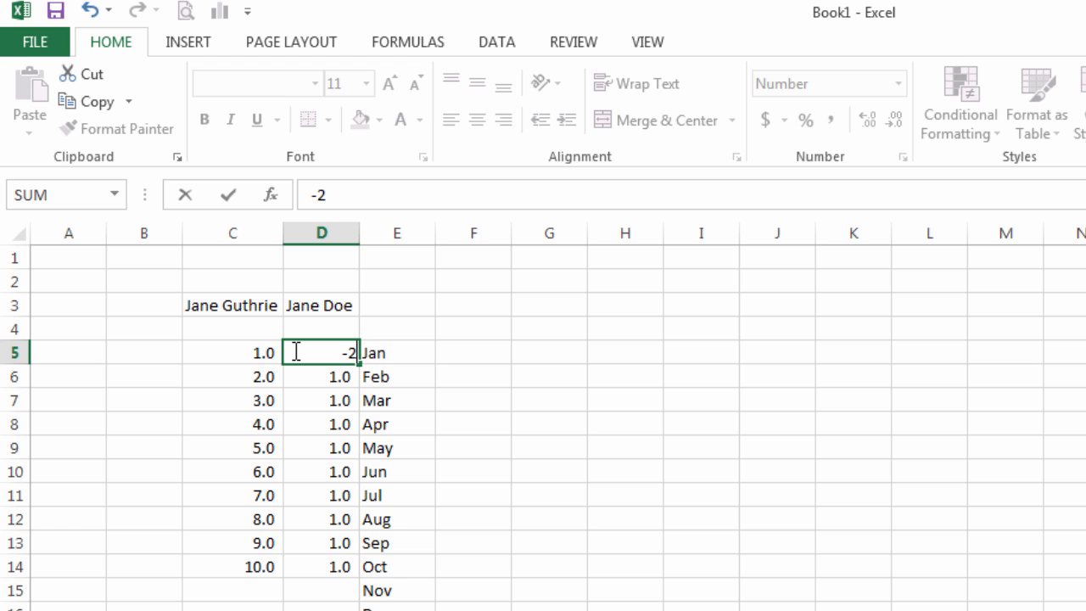
key("Return")
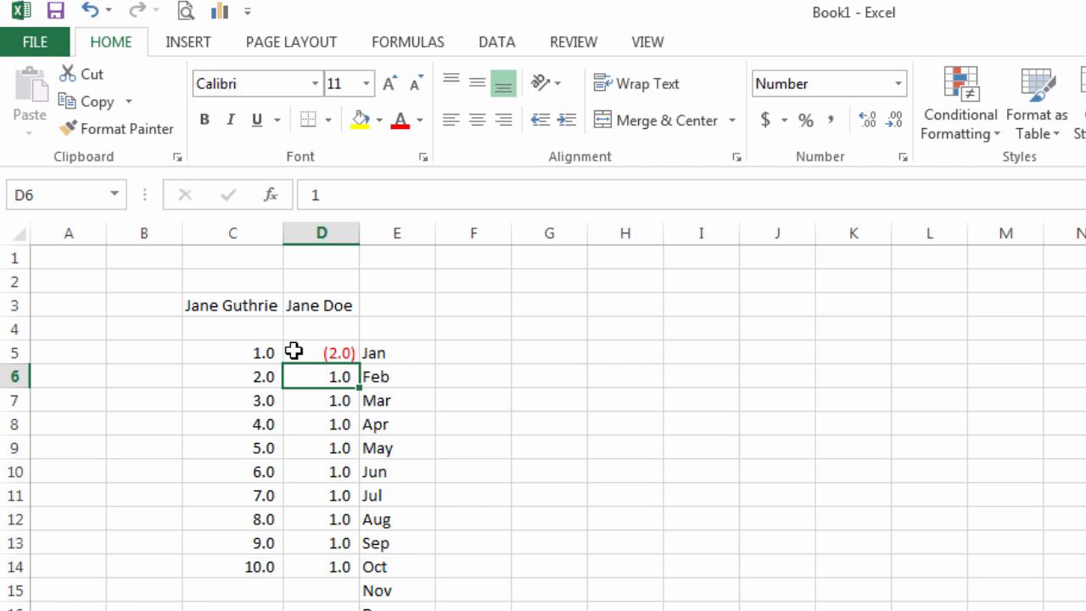
Step: Compare the underlying contents of cells D5 and D6 with their formatted display
left_click(340, 352)
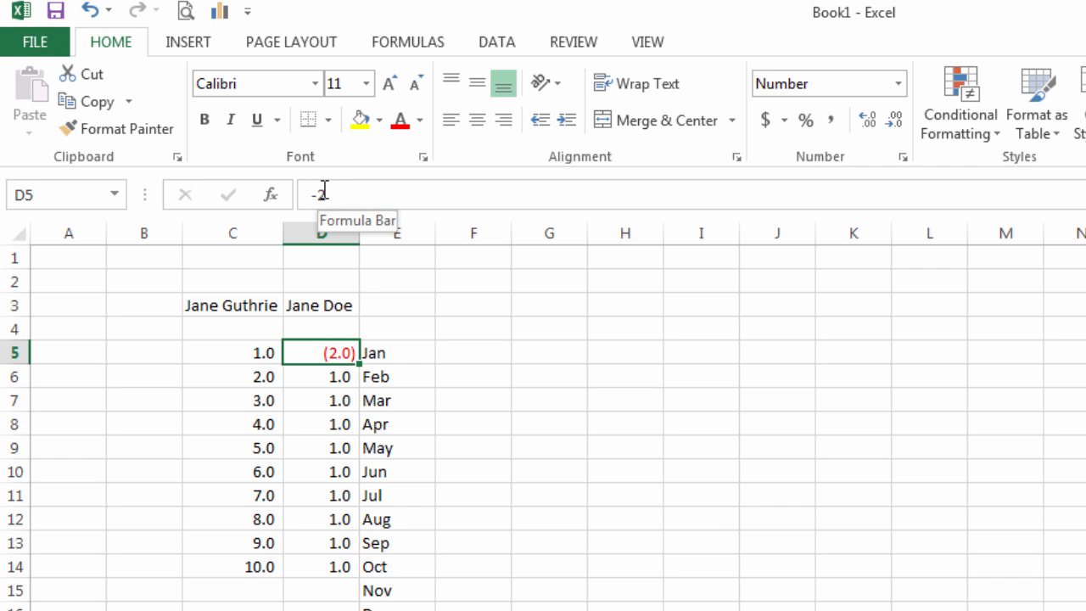
left_click(316, 375)
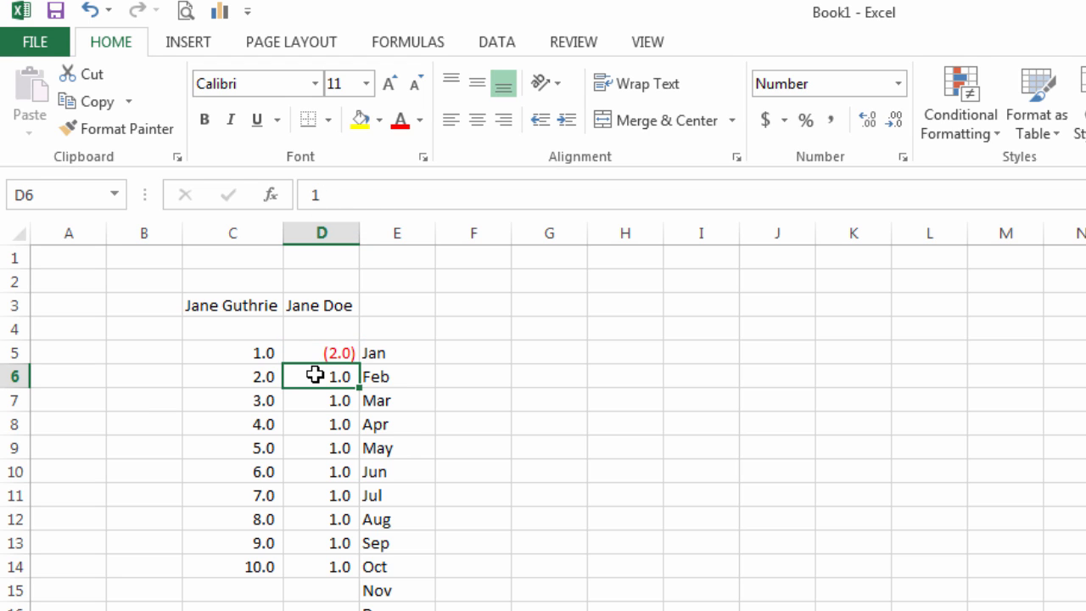
double_click(316, 375)
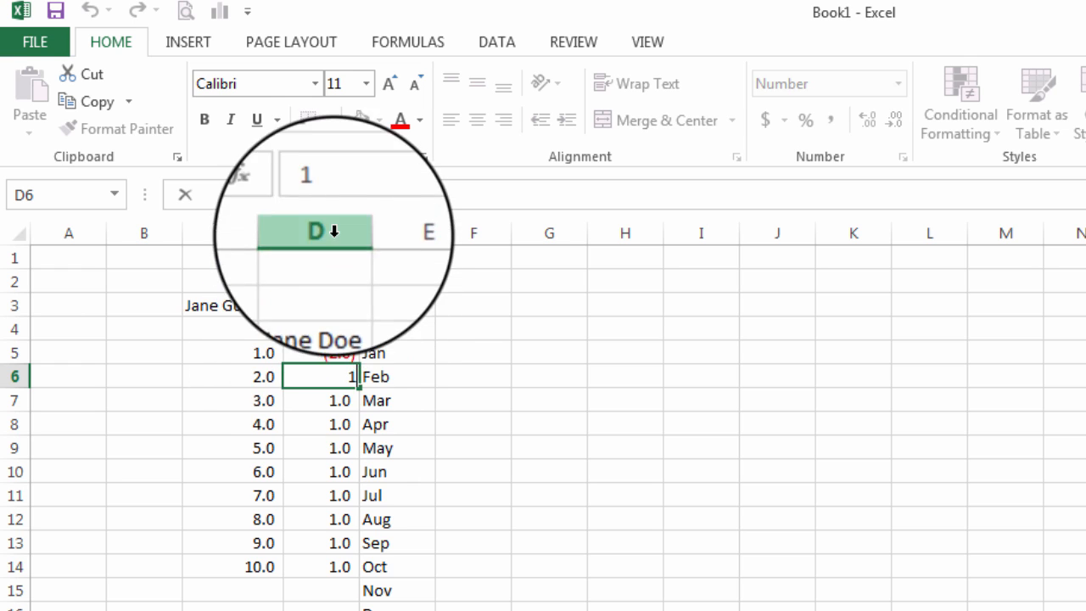
left_click(339, 194)
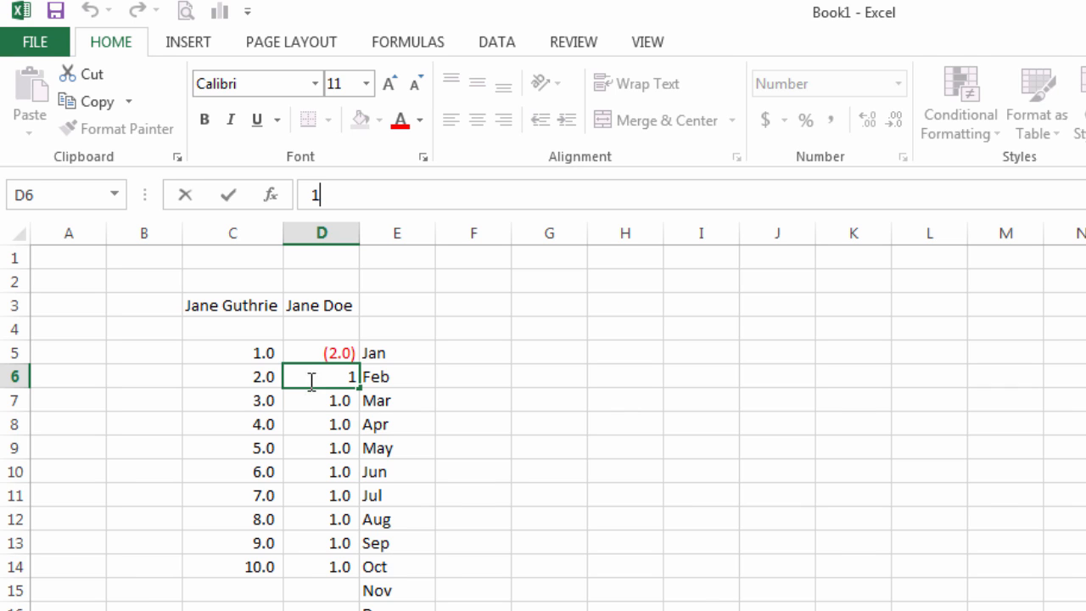
left_click(310, 402)
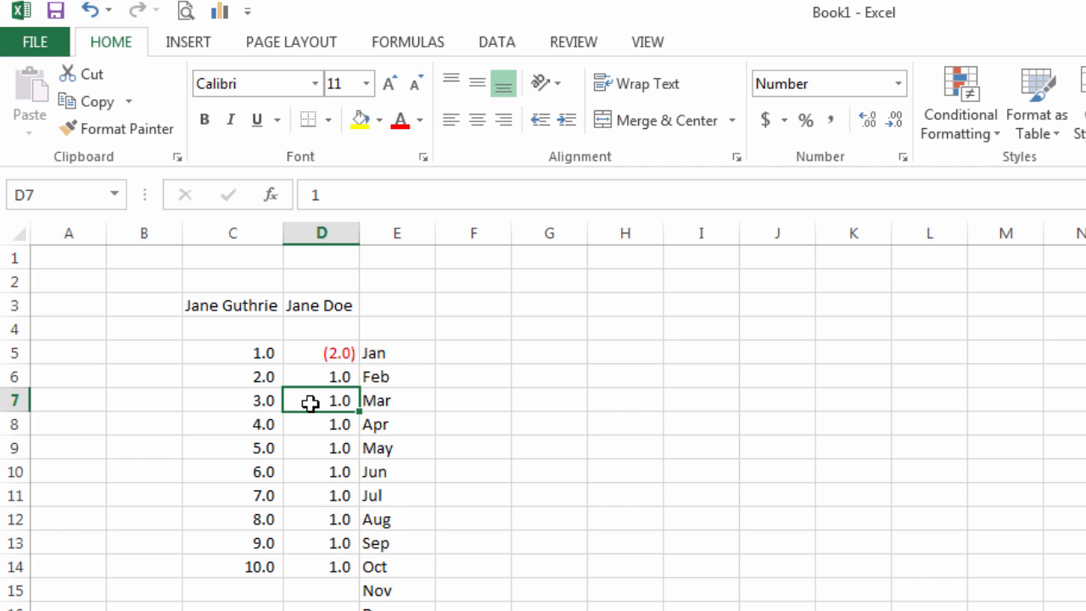
Step: Extend the existing entry in cell E5 to read January, keeping its original letters
left_click(397, 353)
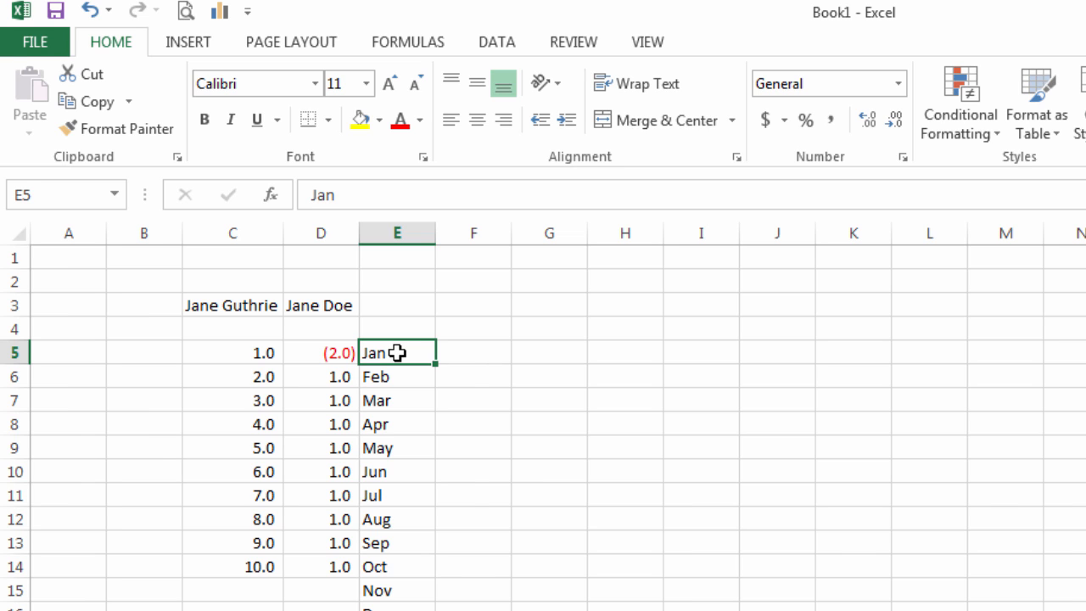
double_click(397, 353)
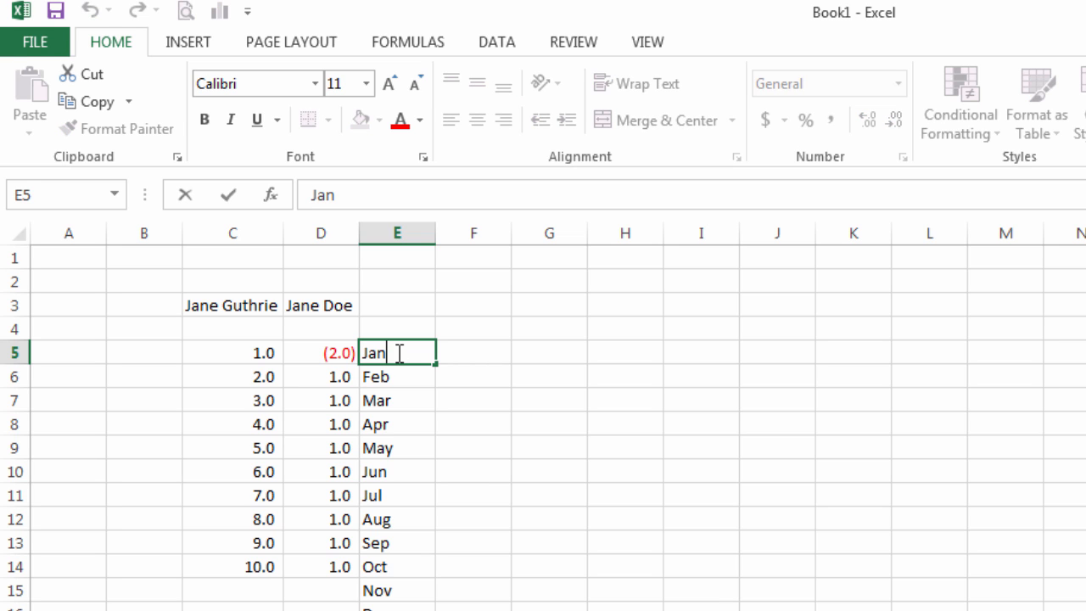
type("uary")
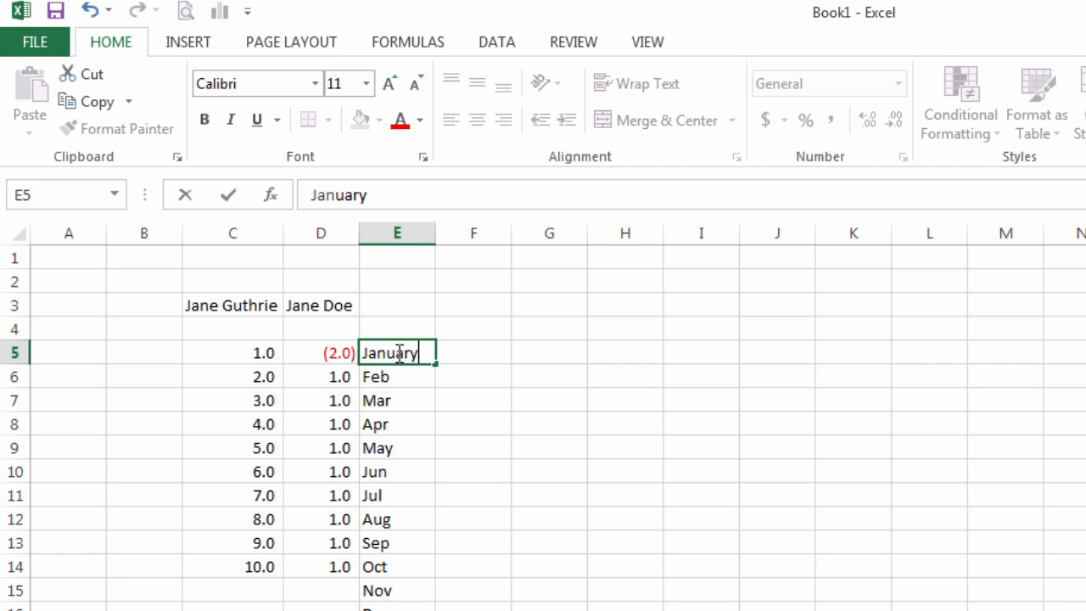
key("Return")
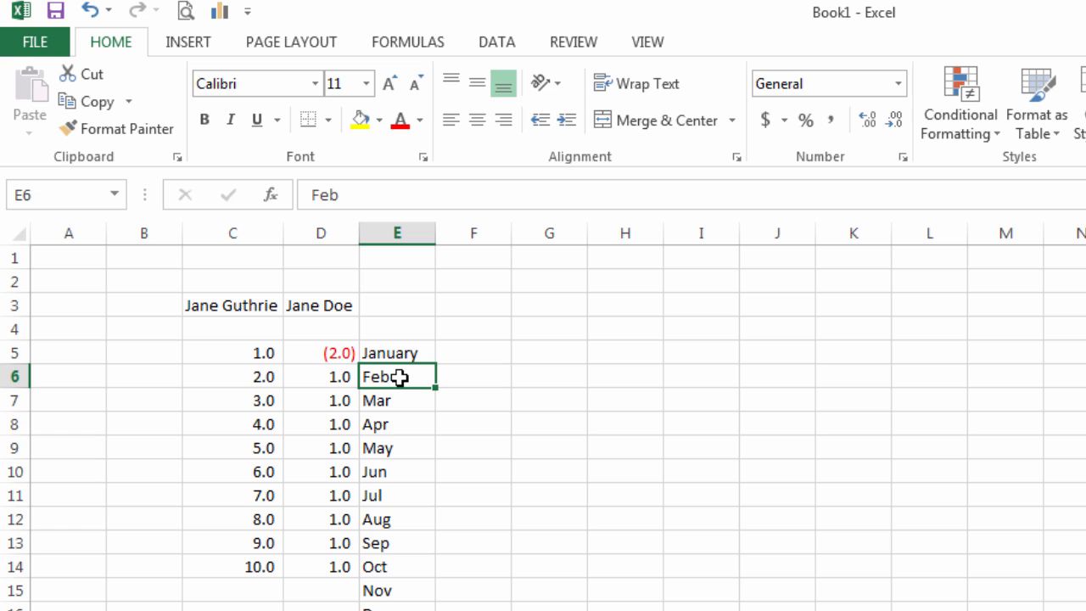
Step: Overwrite the contents of cell E6 with "ruary", undo that entry and leave the cell
type("ruary")
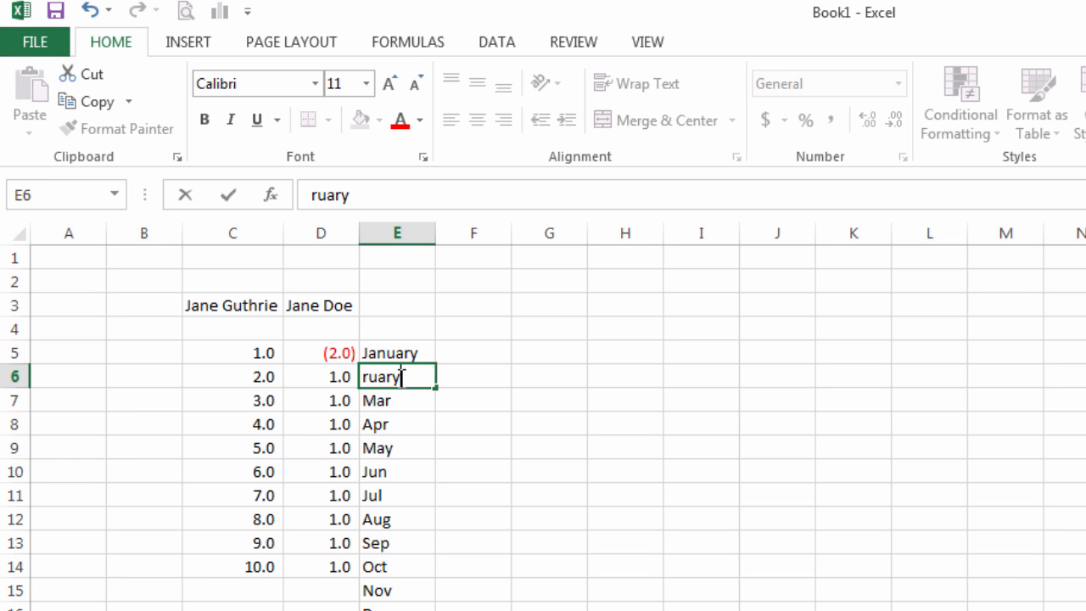
left_click(401, 374)
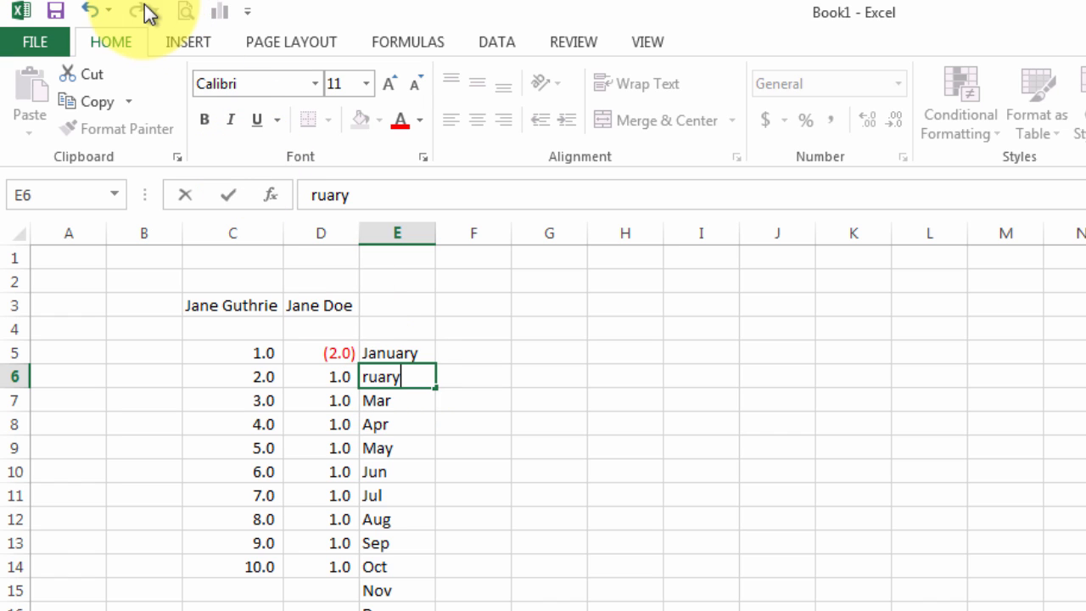
left_click(96, 17)
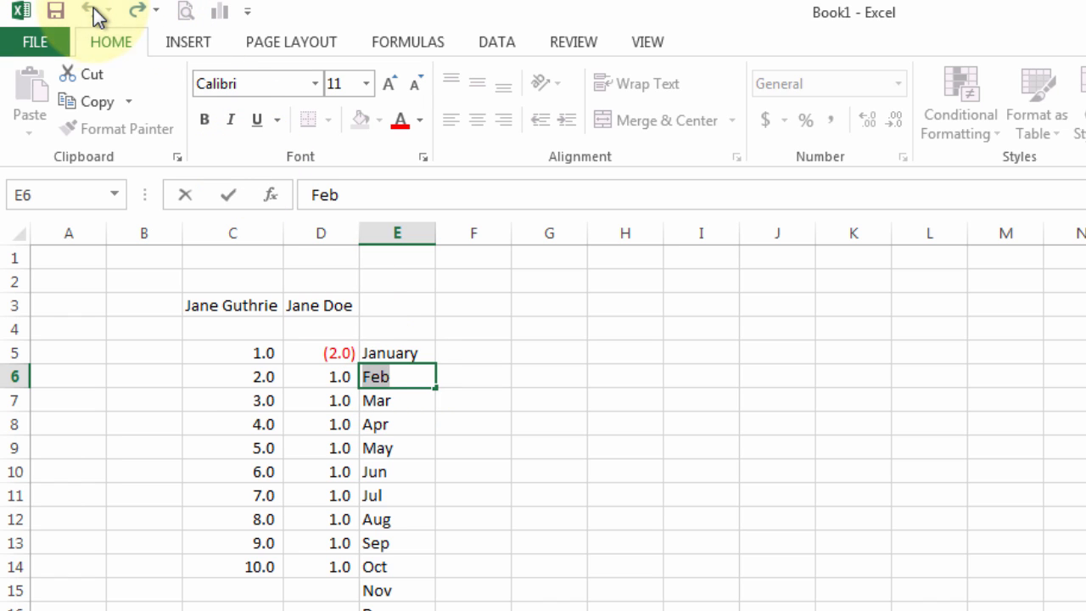
left_click(388, 426)
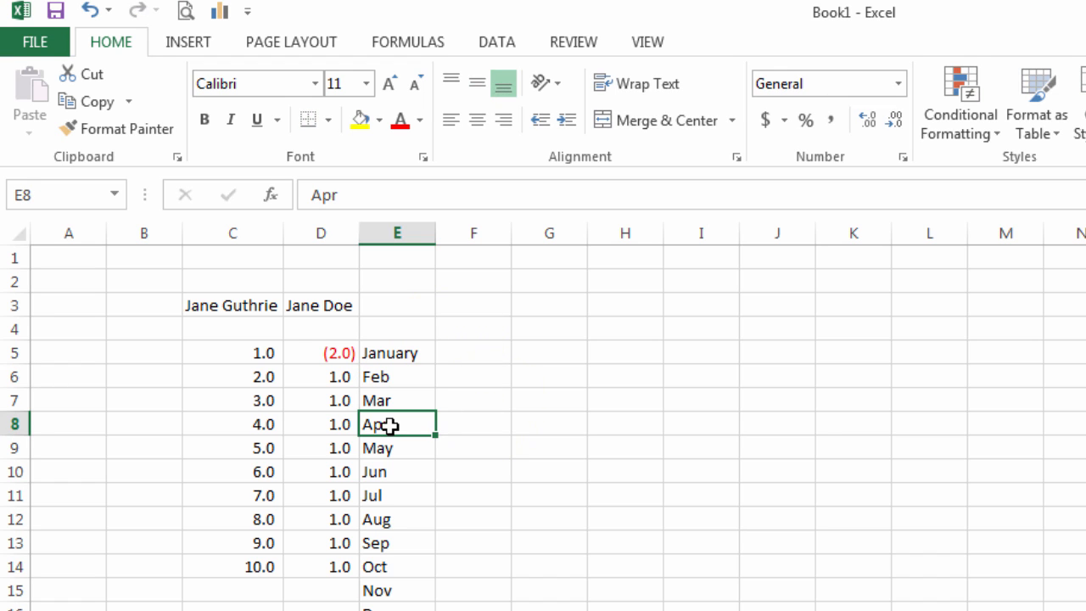
Step: Edit the existing text in cell E6 by adding "ruary" so it reads February
left_click(391, 380)
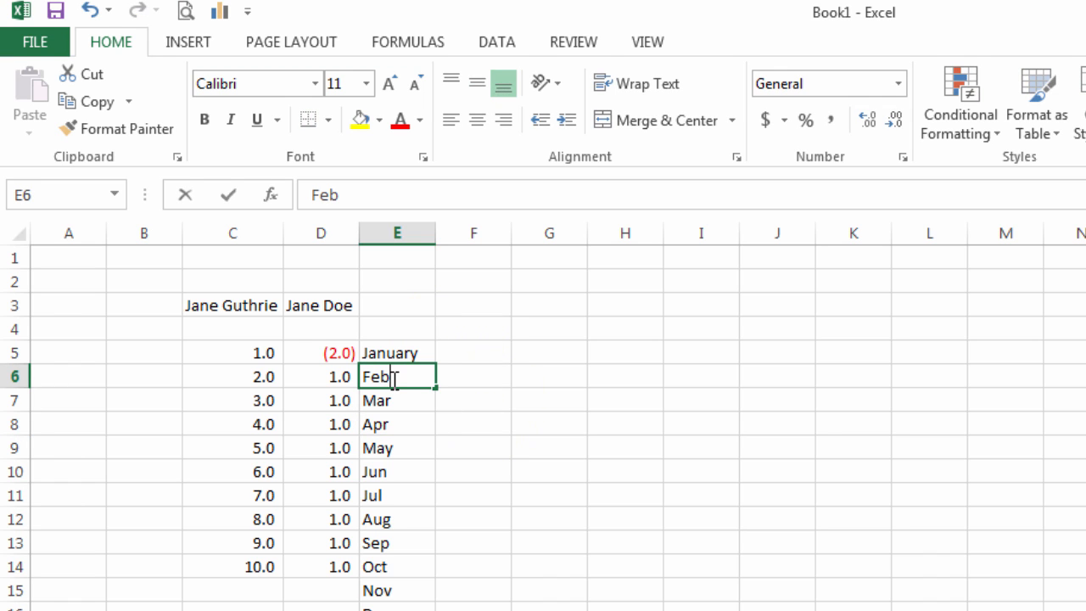
double_click(392, 379)
type("ruary")
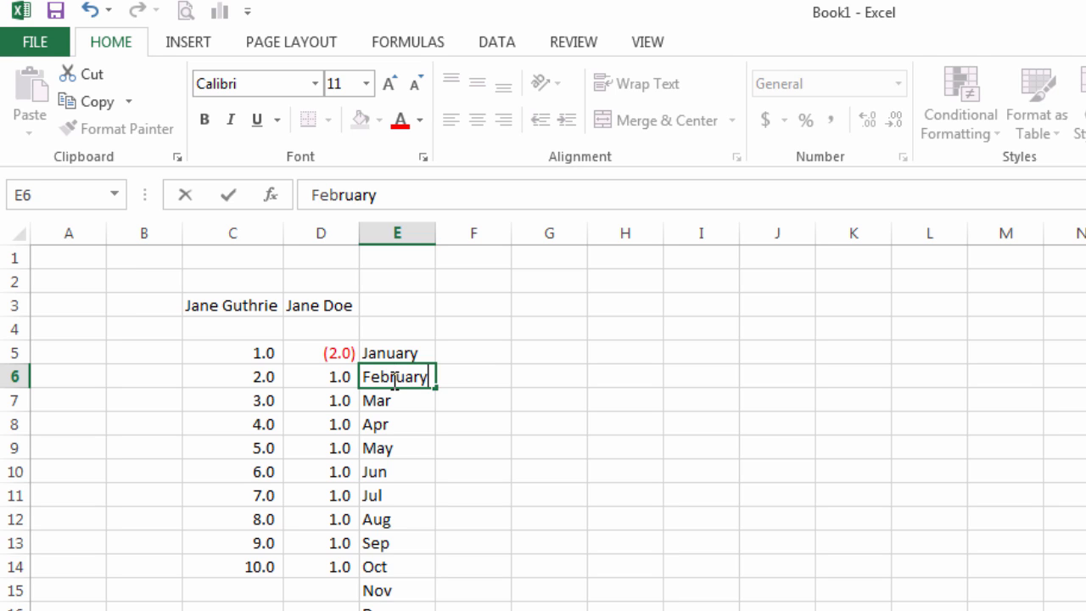
key("ctrl+Return")
key("Return")
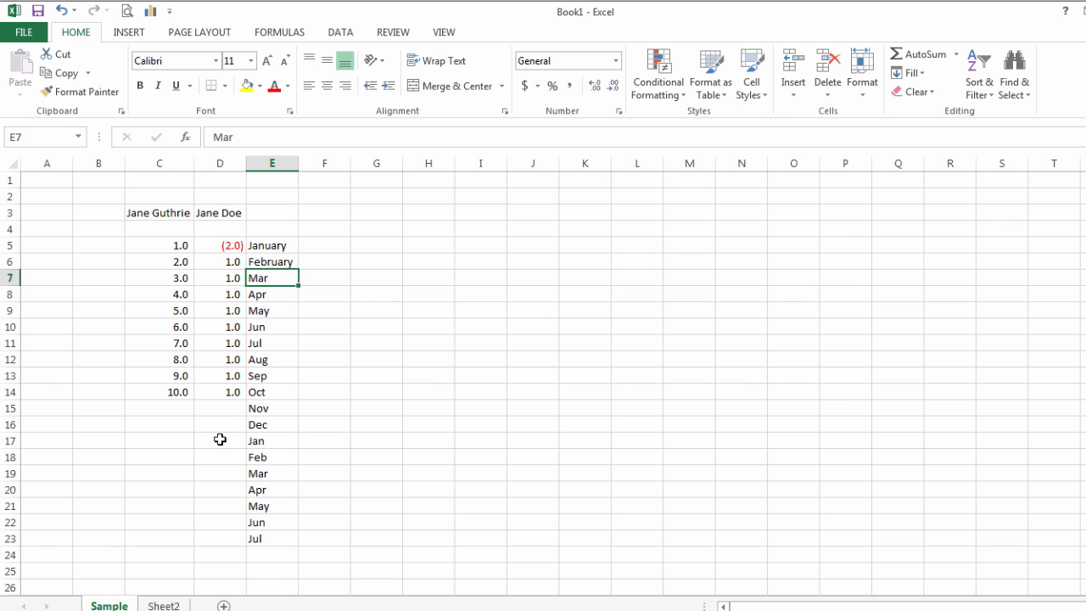
Step: Delete the Sample worksheet from the workbook and confirm its permanent removal
left_click(180, 605)
left_click(124, 605)
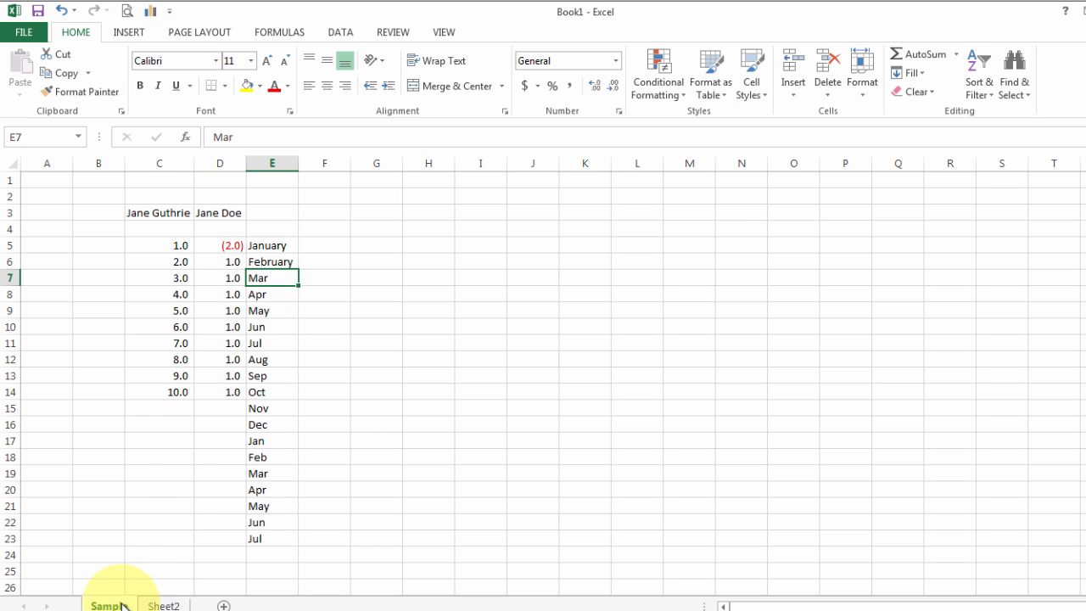
right_click(123, 605)
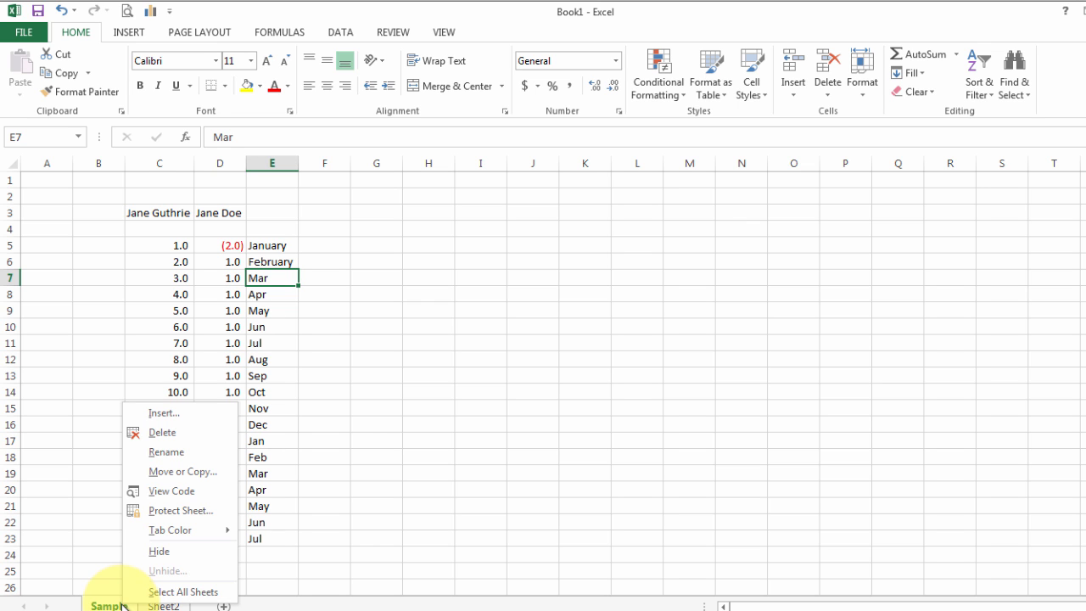
left_click(145, 435)
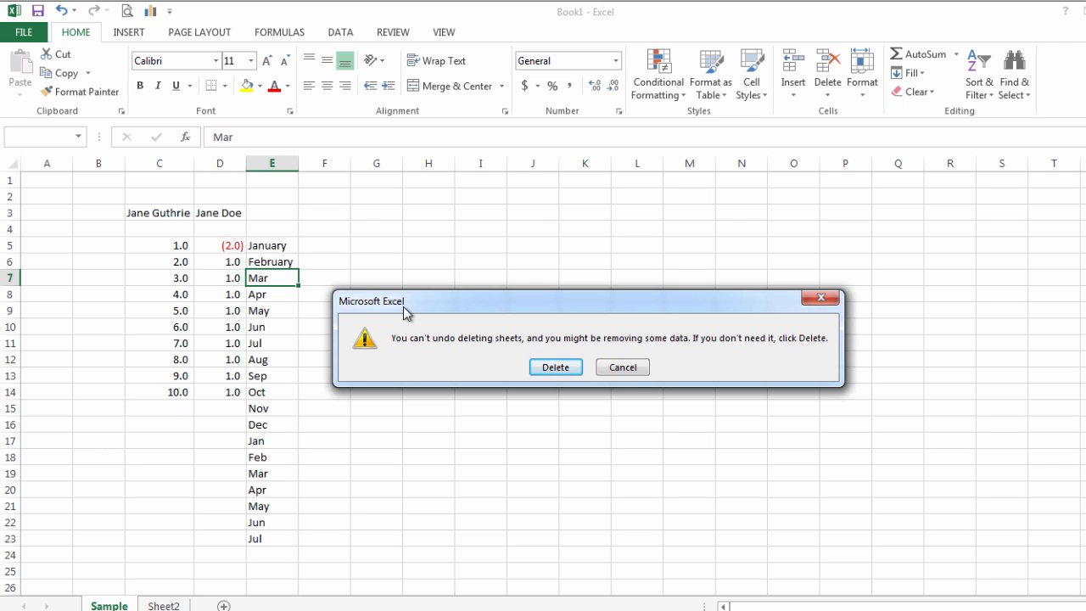
left_click_drag(405, 311, 155, 388)
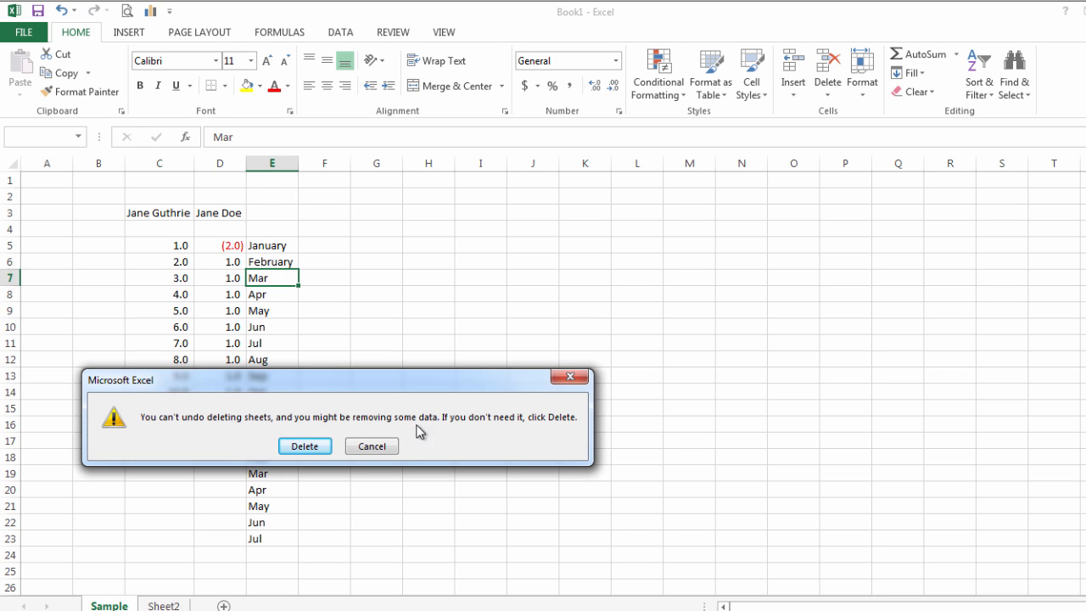
left_click(305, 446)
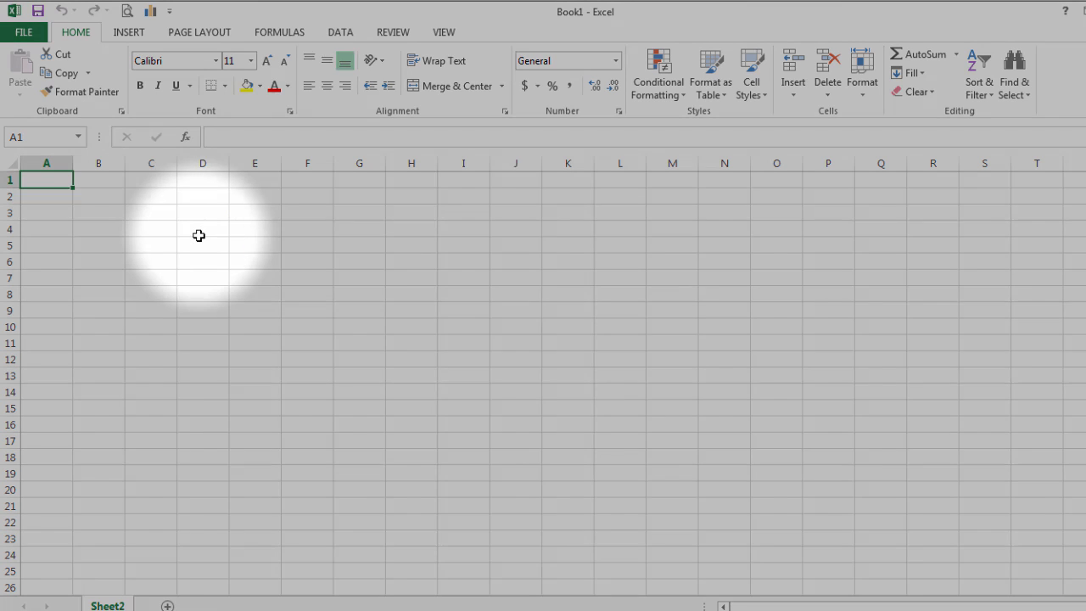